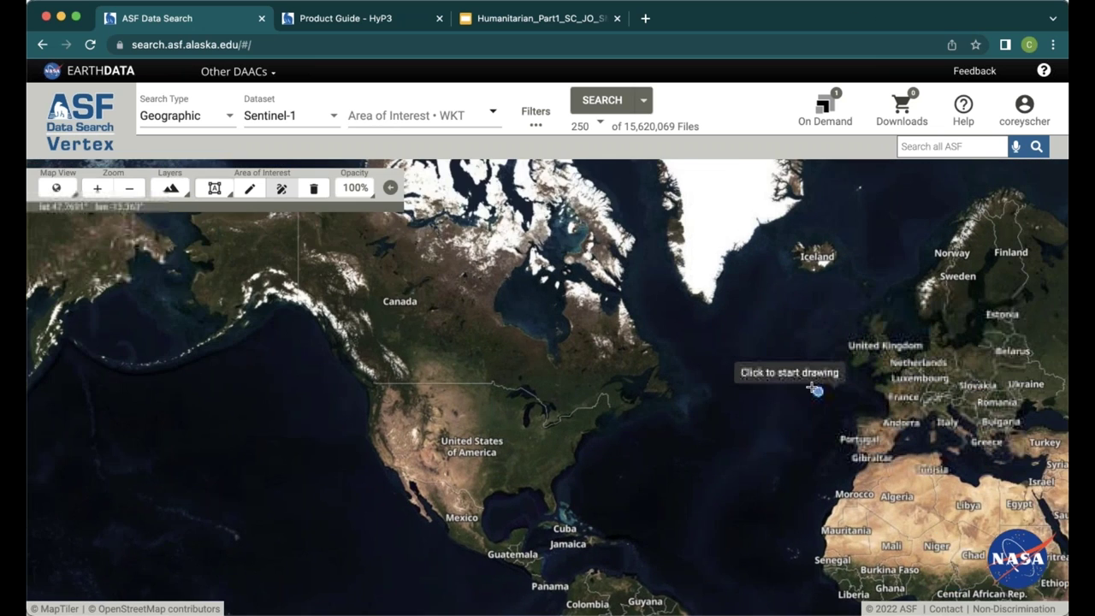
# Draw a rectangular area of interest around Aleppo, spanning about latitude 36.12 to 36.31 and longitude 37.05 to 37.29.
pyautogui.moveTo(816, 391); pyautogui.dragTo(545, 343)
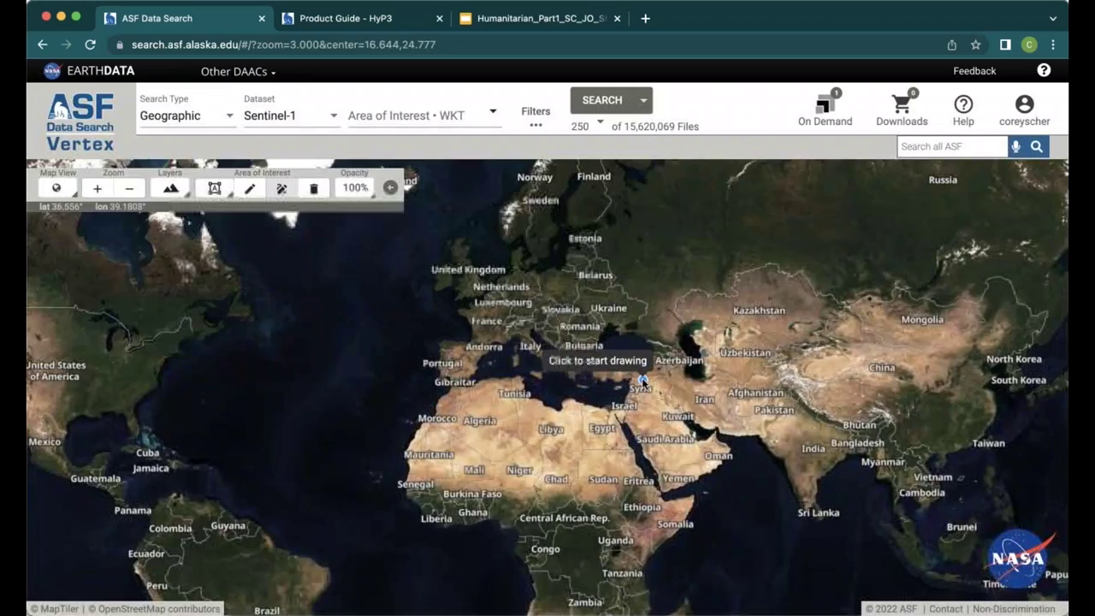
pyautogui.scroll(2, 642, 378)
pyautogui.scroll(4, 643, 379)
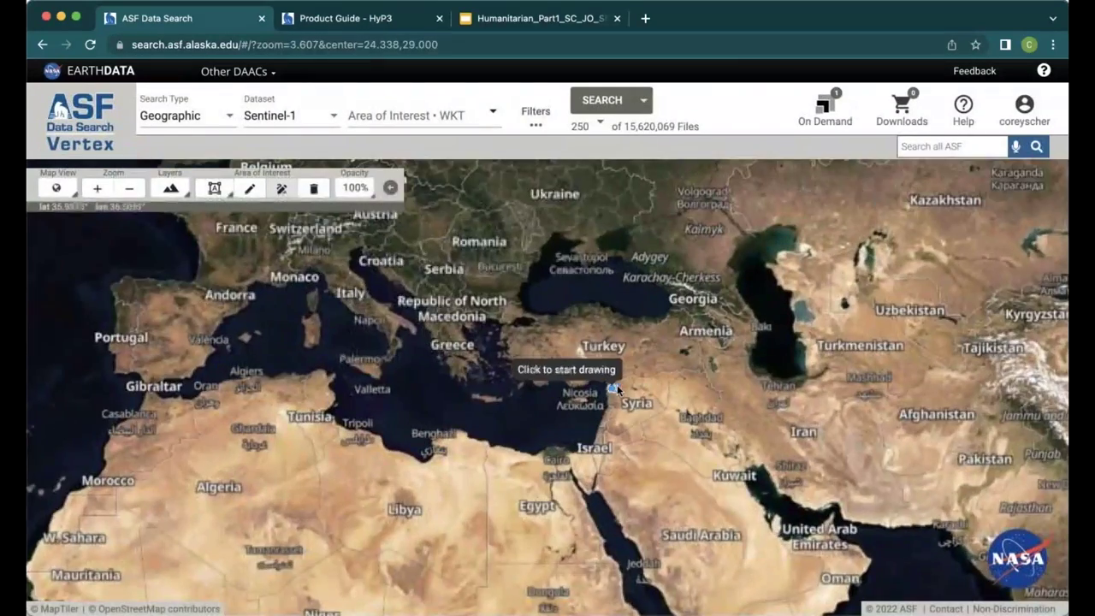
pyautogui.scroll(5, 627, 386)
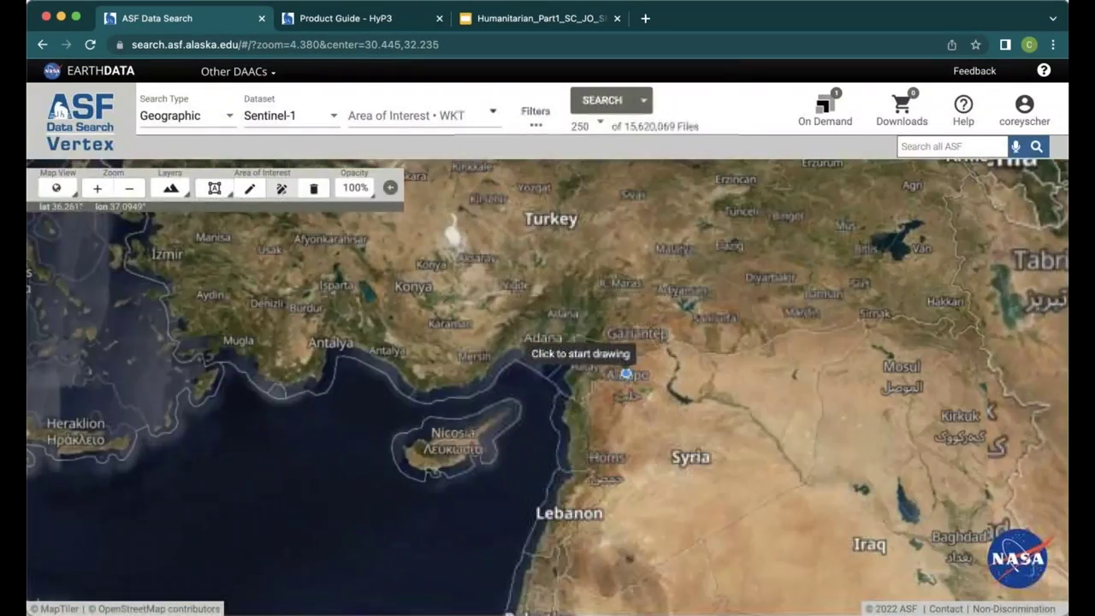
pyautogui.scroll(5, 629, 387)
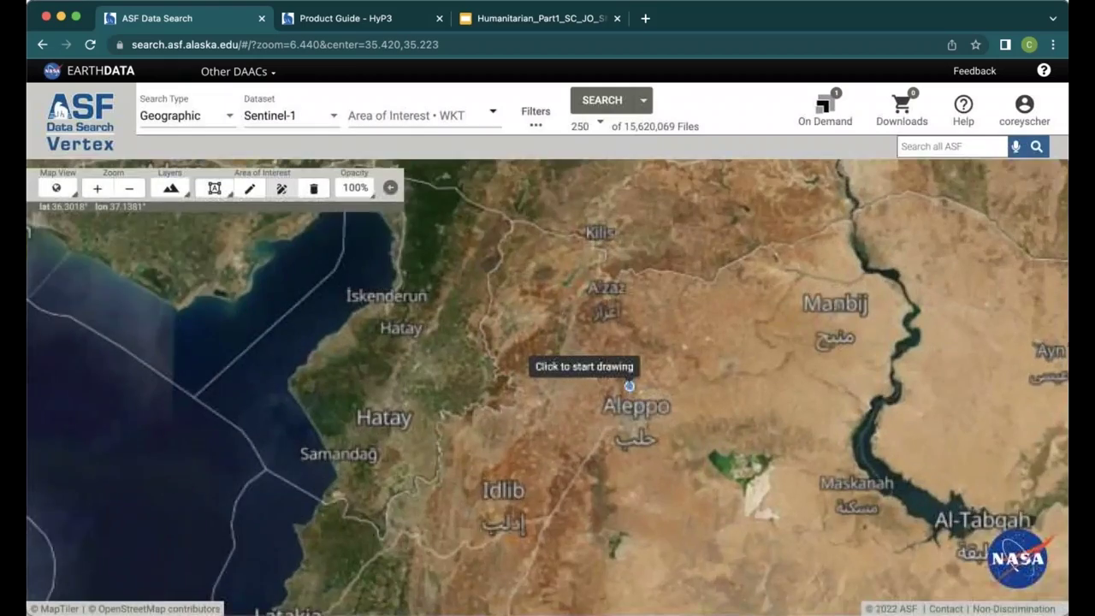
pyautogui.scroll(4, 614, 349)
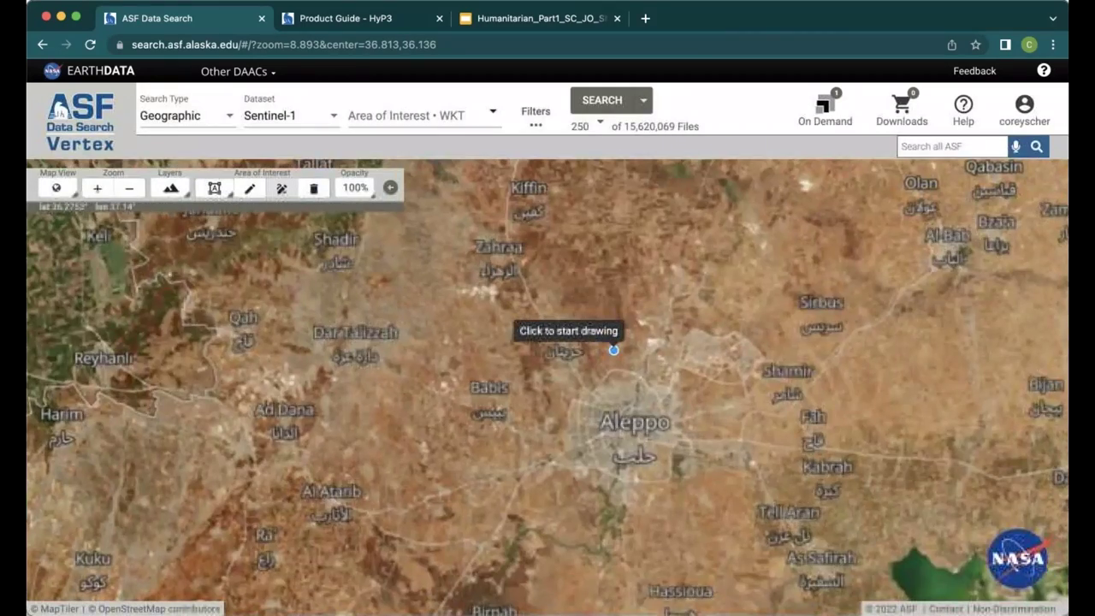
pyautogui.scroll(2, 618, 358)
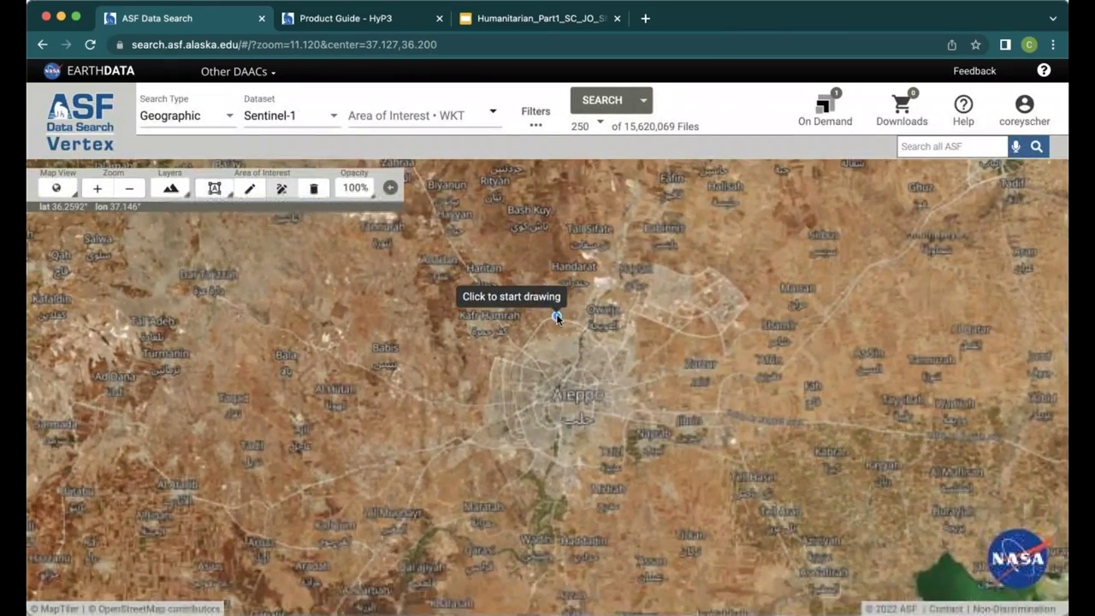
pyautogui.click(442, 240)
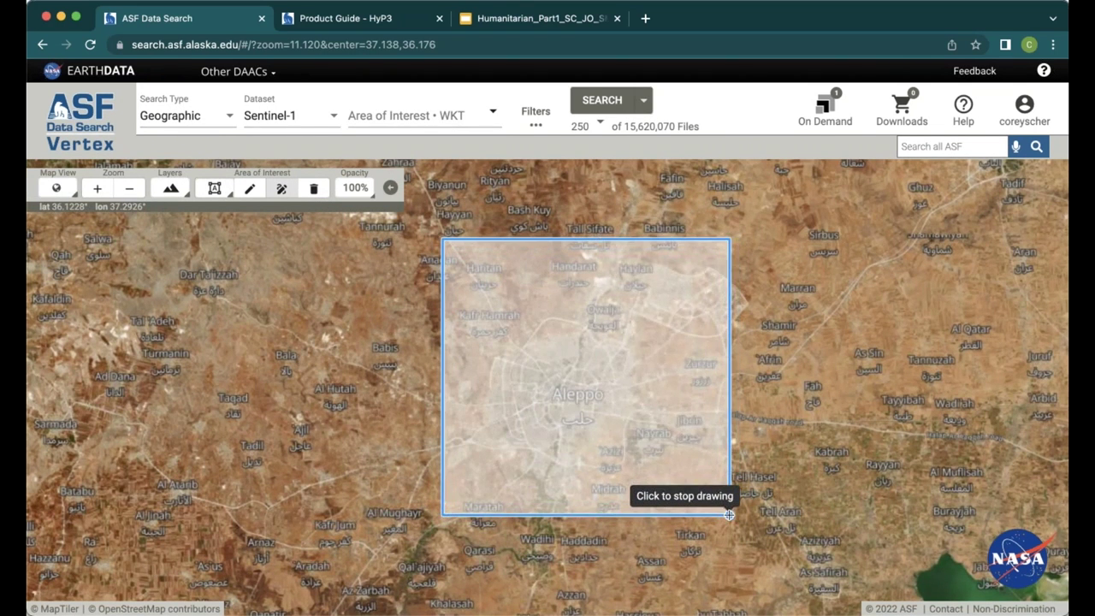
pyautogui.click(730, 514)
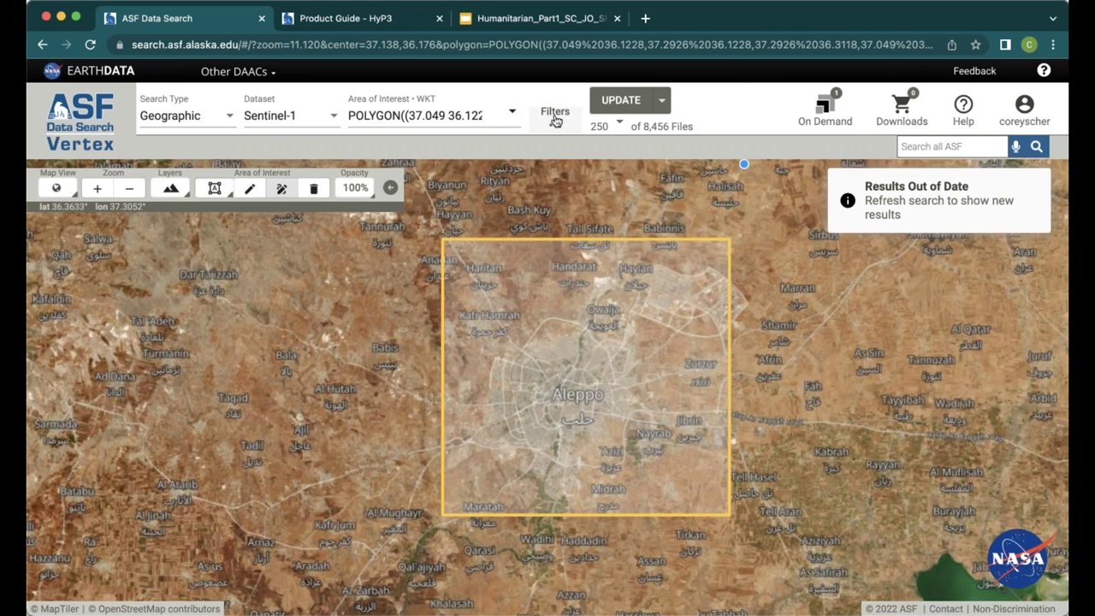
pyautogui.moveTo(351, 117); pyautogui.dragTo(481, 126)
pyautogui.click(440, 116)
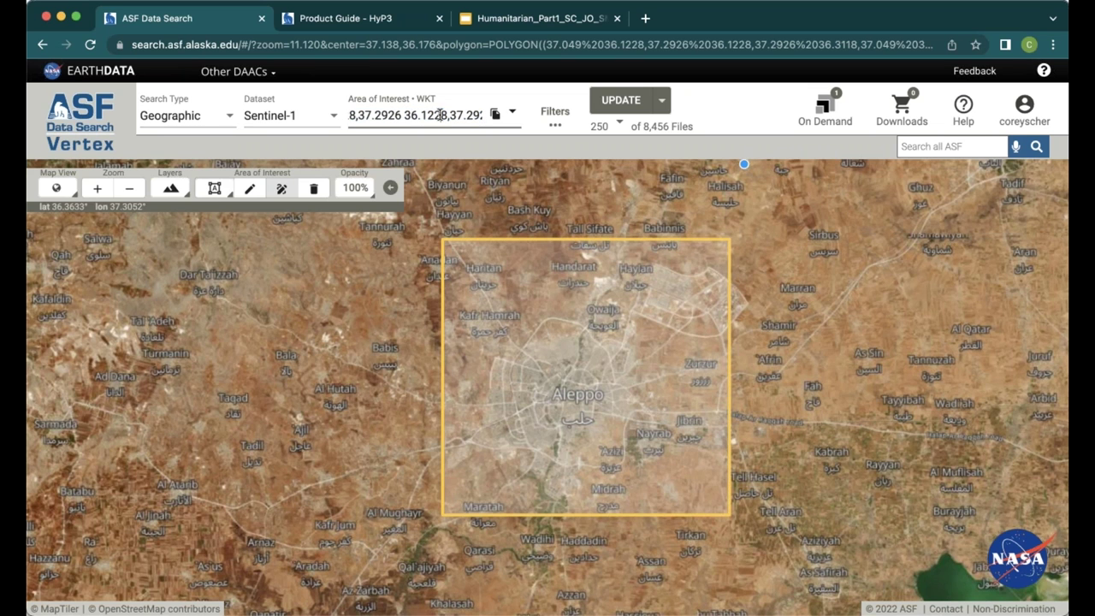
# Set the start date in the search filters to 4/15/2016.
pyautogui.click(563, 124)
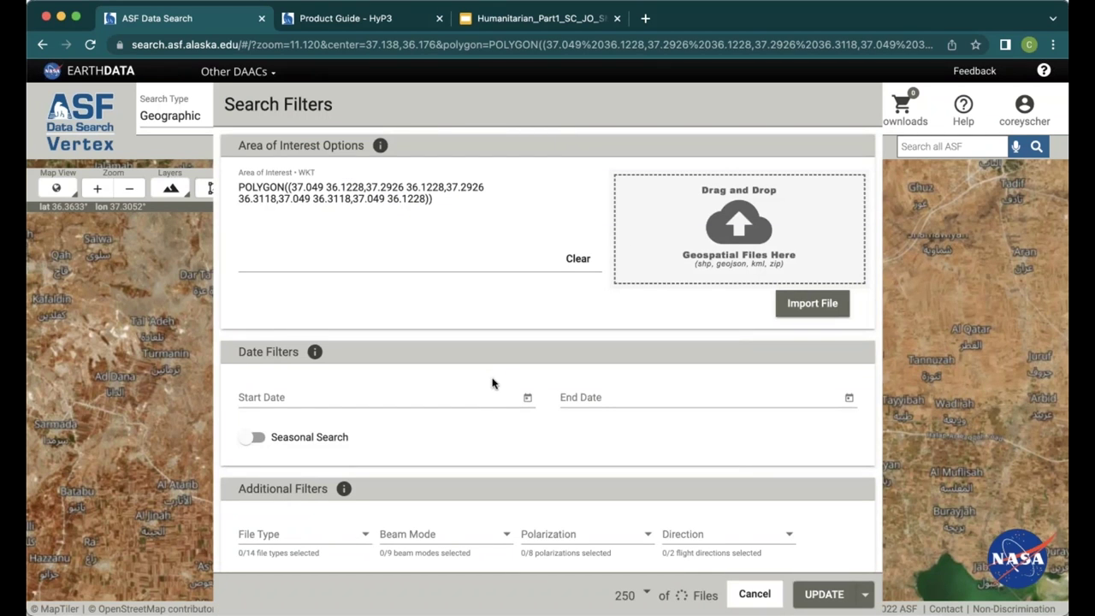
pyautogui.click(482, 399)
pyautogui.click(530, 400)
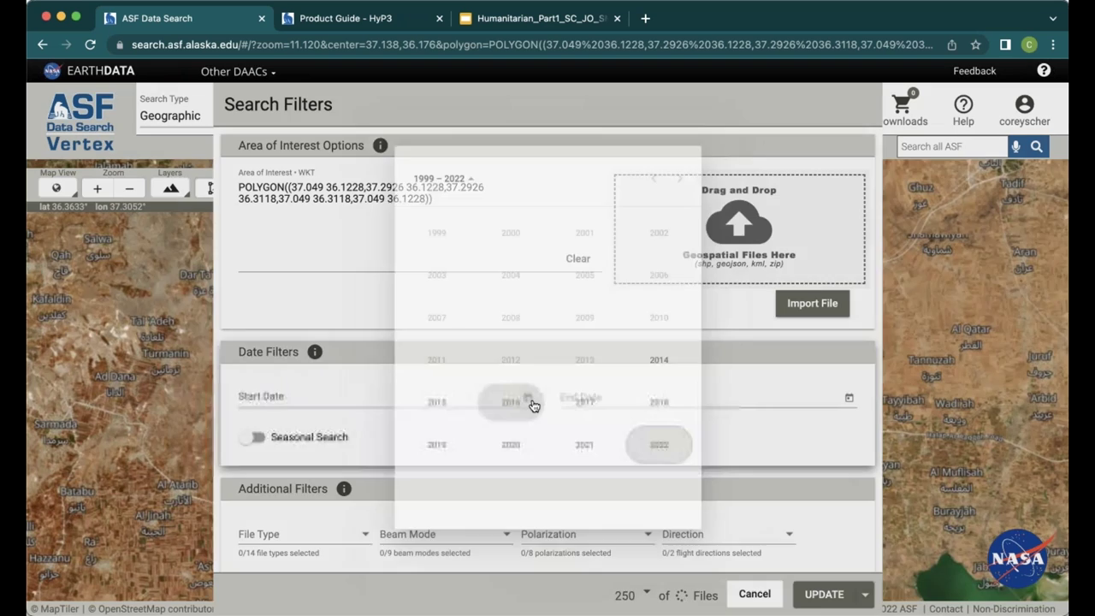
pyautogui.click(510, 415)
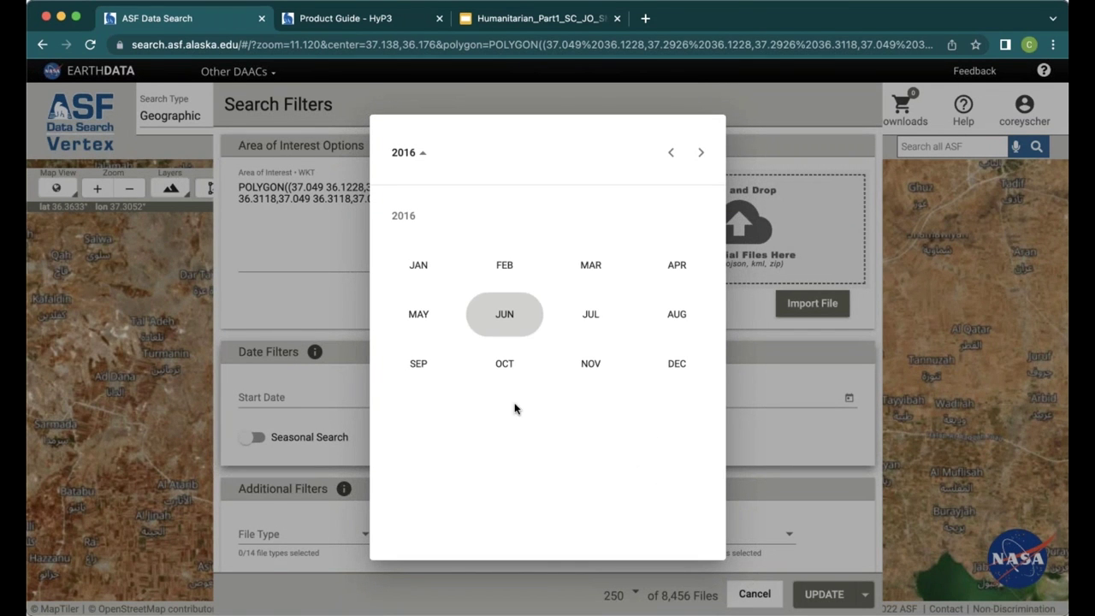
pyautogui.click(677, 267)
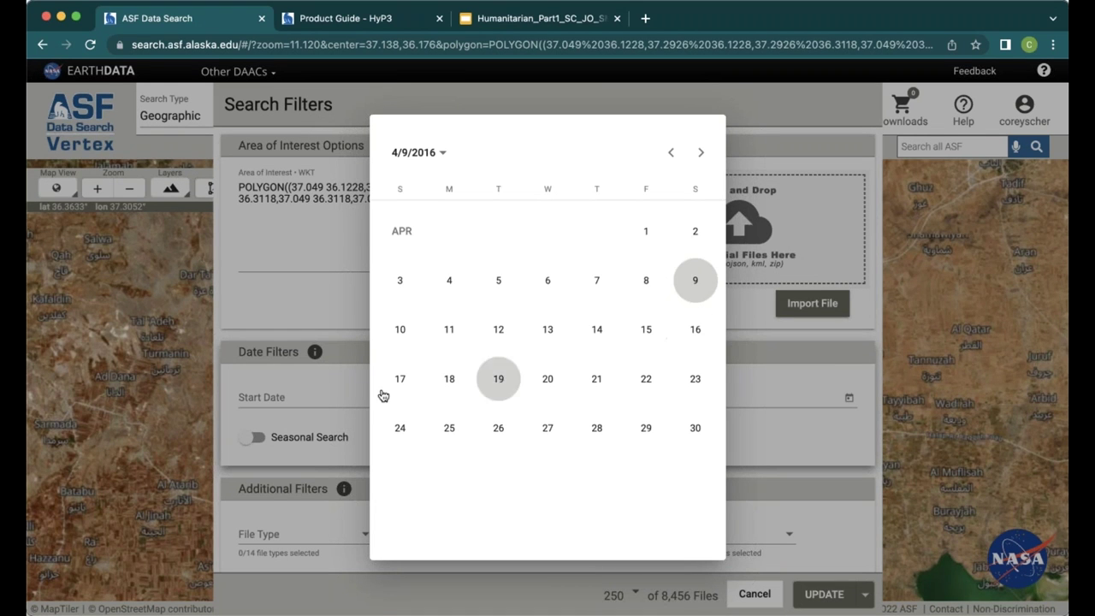
pyautogui.click(649, 334)
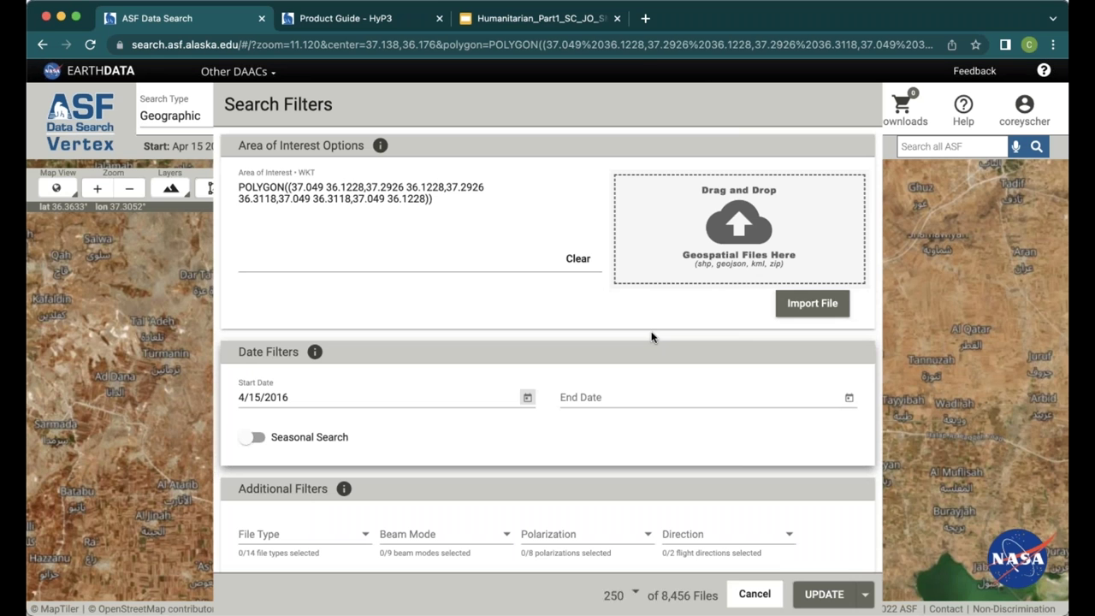
# Set the end date of the search filters to 4/18/2016.
pyautogui.click(848, 398)
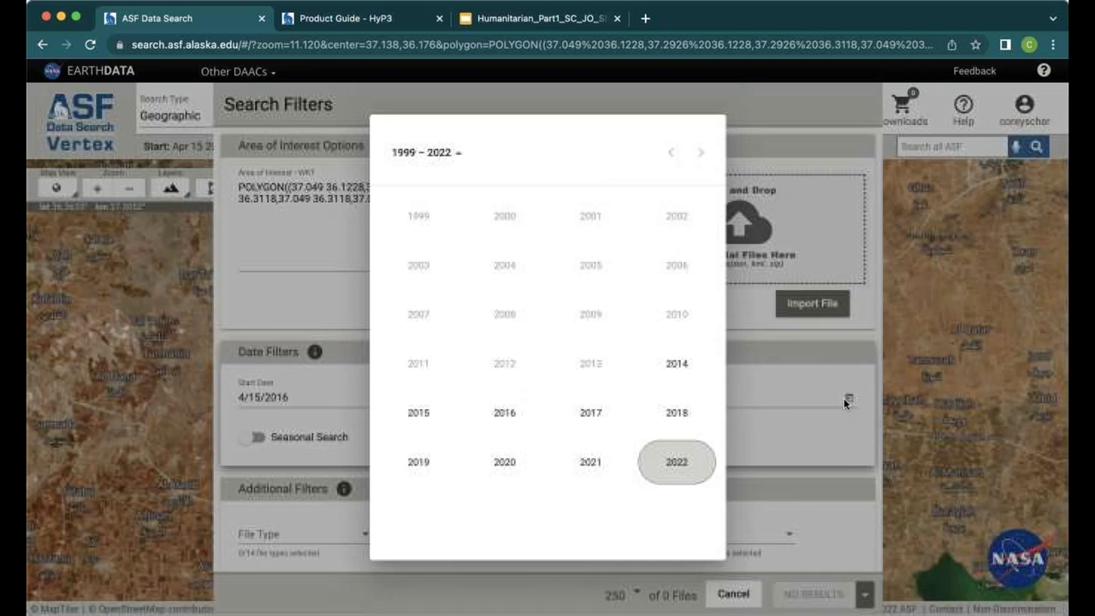
pyautogui.click(581, 417)
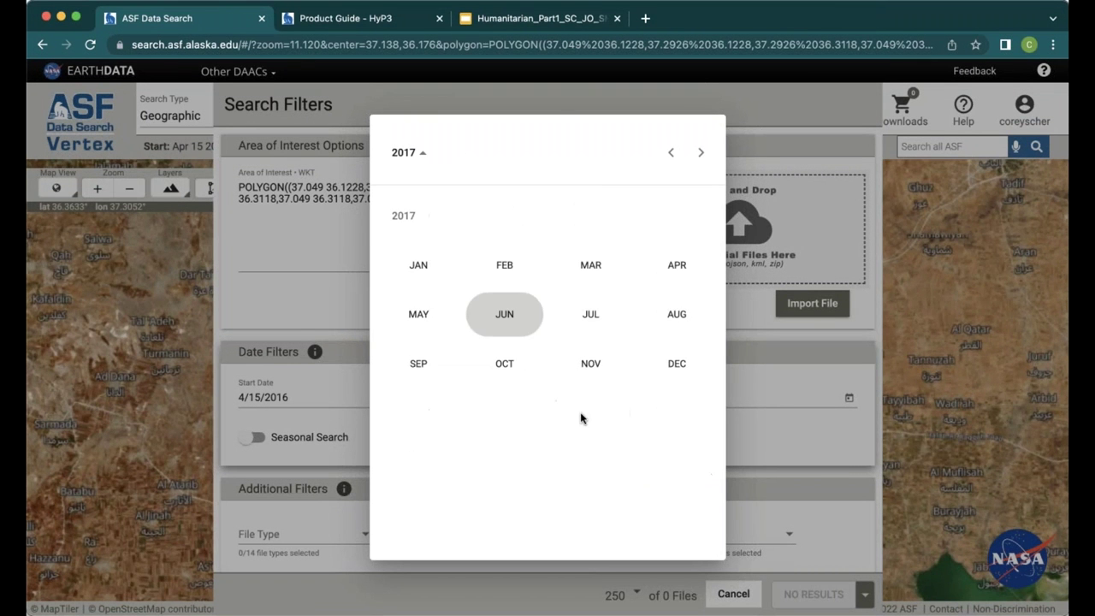
pyautogui.click(669, 154)
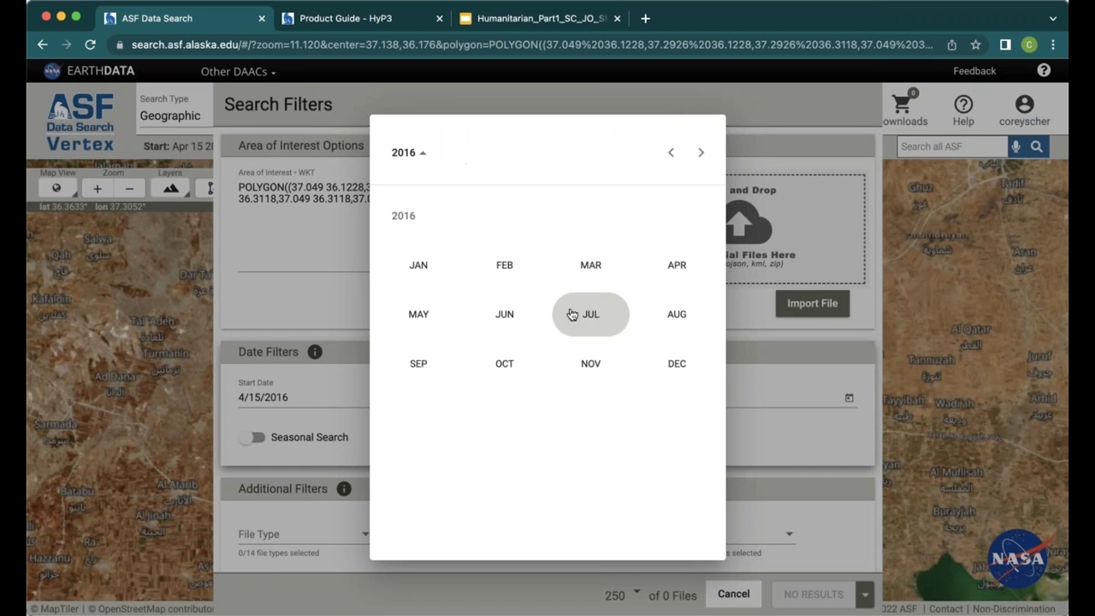
pyautogui.click(663, 264)
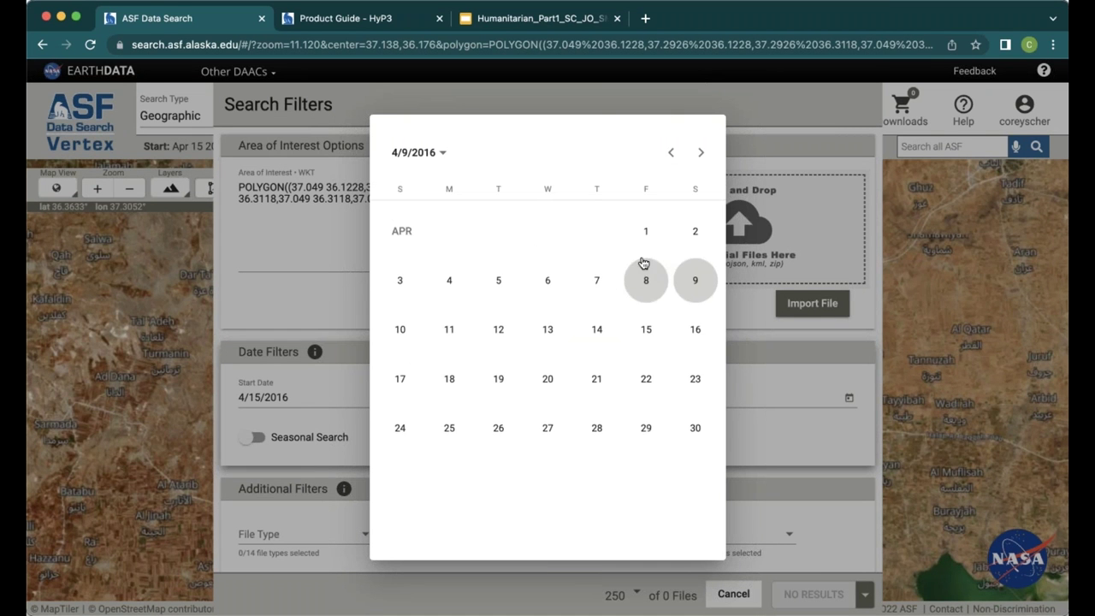
pyautogui.click(449, 378)
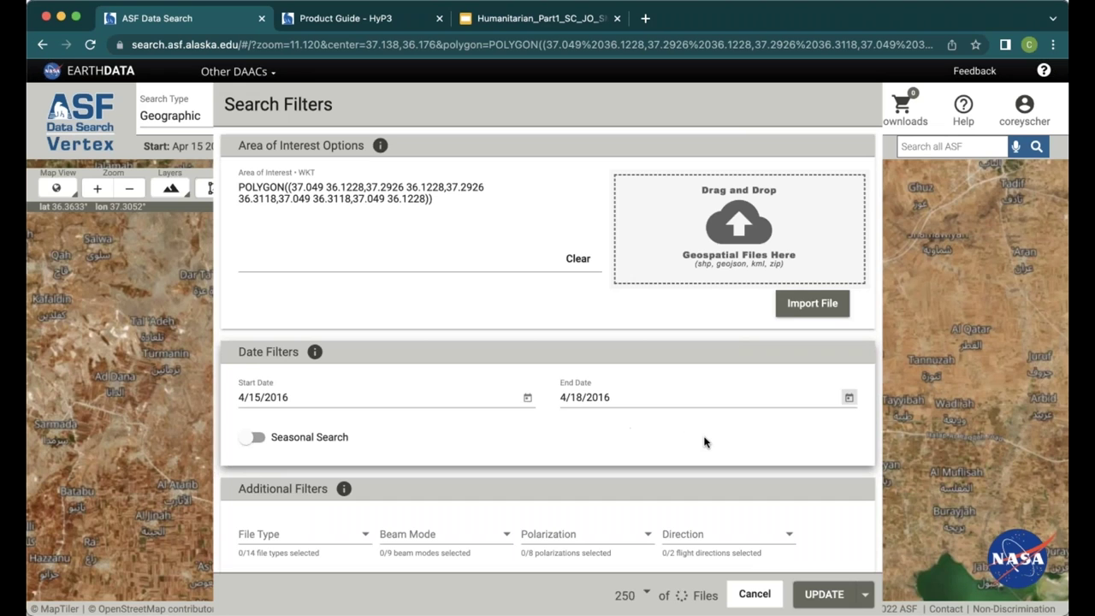
# Restrict the file type to L1 Single Look Complex (SLC) and update the search with the new filters.
pyautogui.scroll(-4, 814, 428)
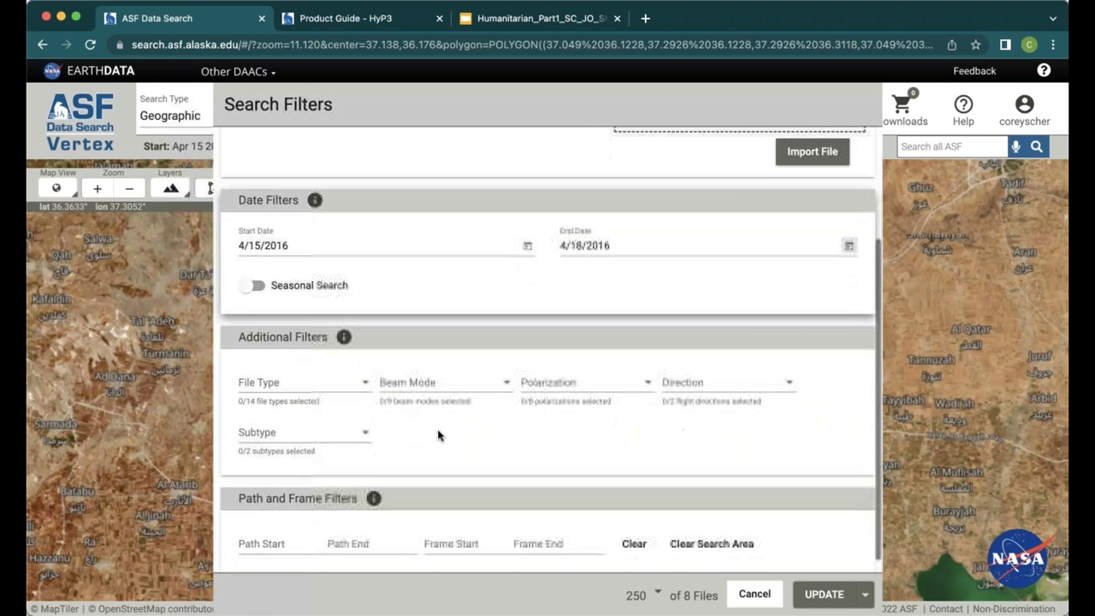
pyautogui.click(362, 381)
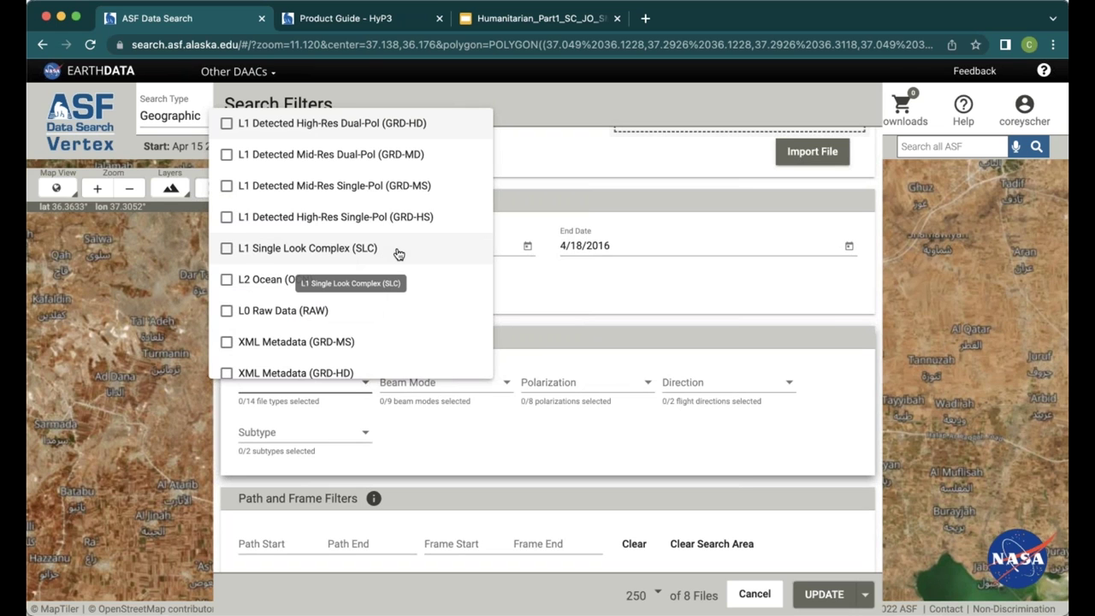
pyautogui.click(226, 249)
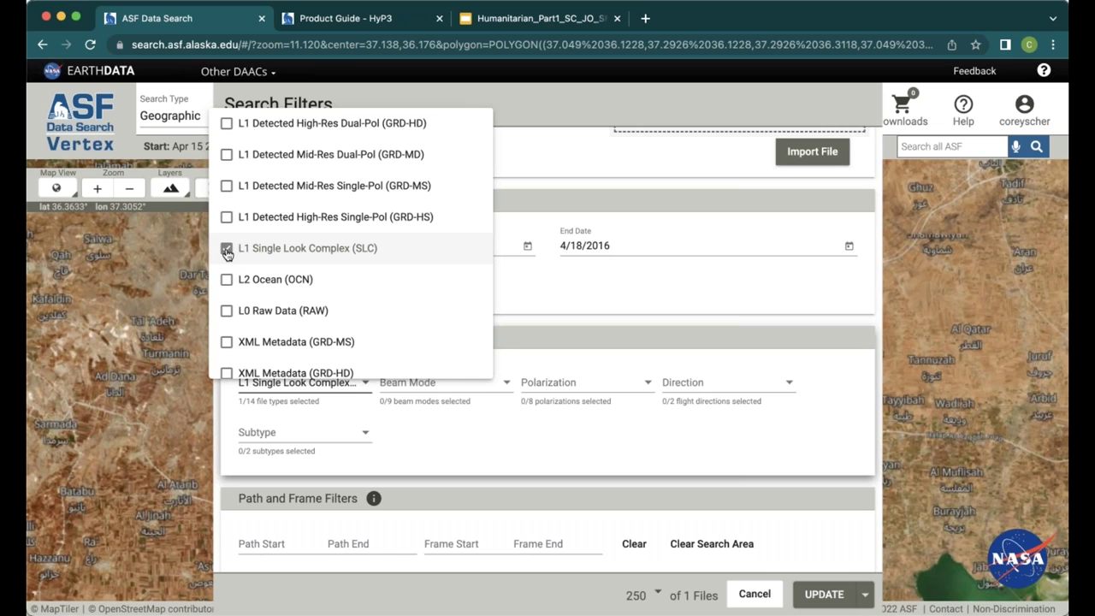
pyautogui.click(612, 306)
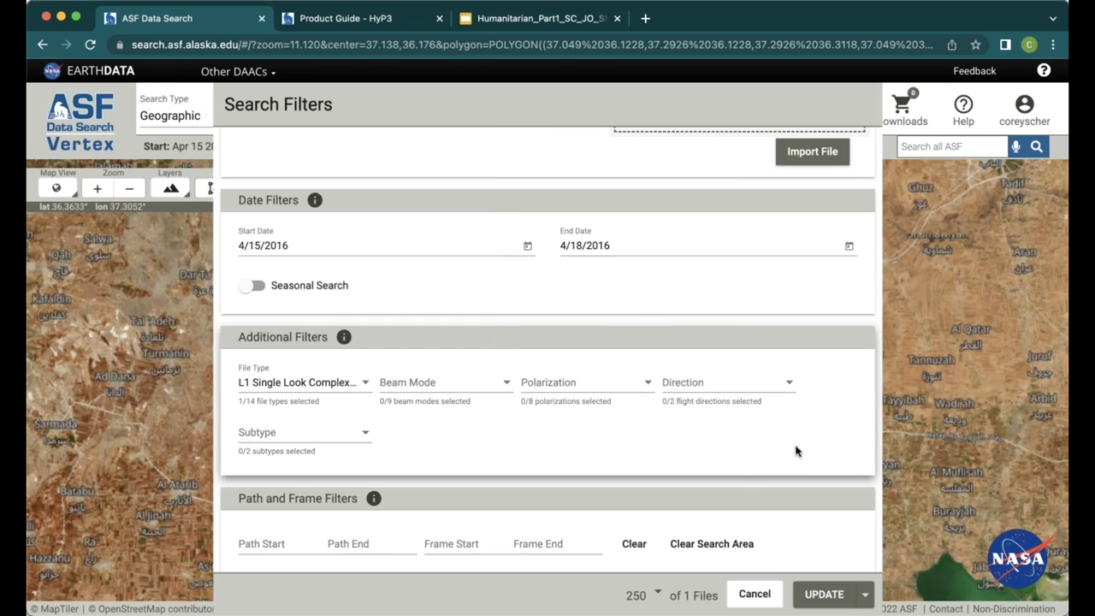
pyautogui.click(829, 595)
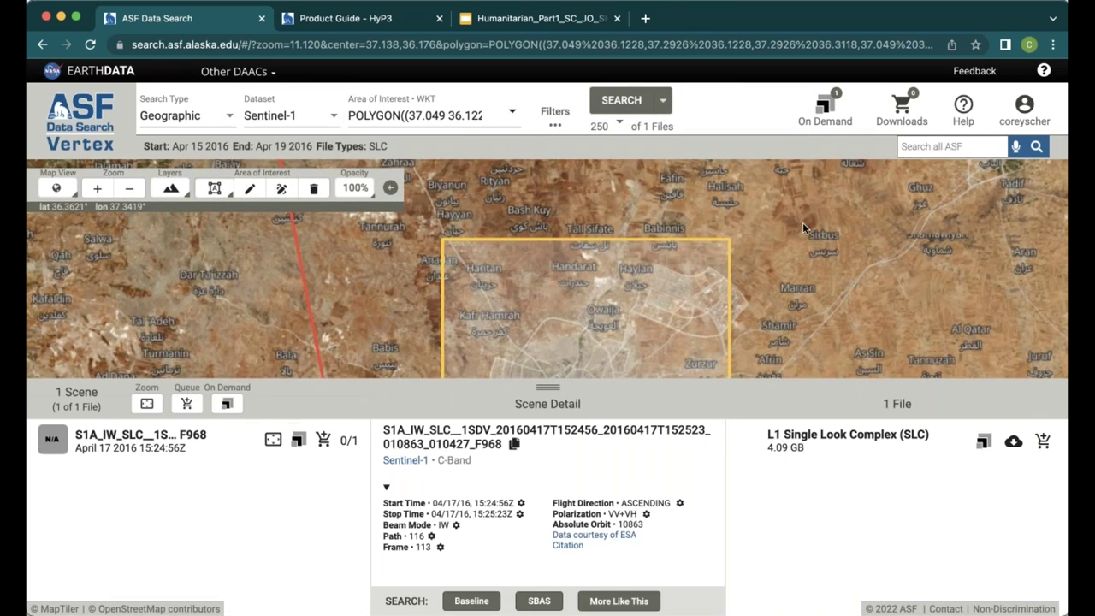
# Examine how the footprint of the April 17 2016 SLC scene covers the Aleppo area of interest on the map.
pyautogui.scroll(-5, 715, 236)
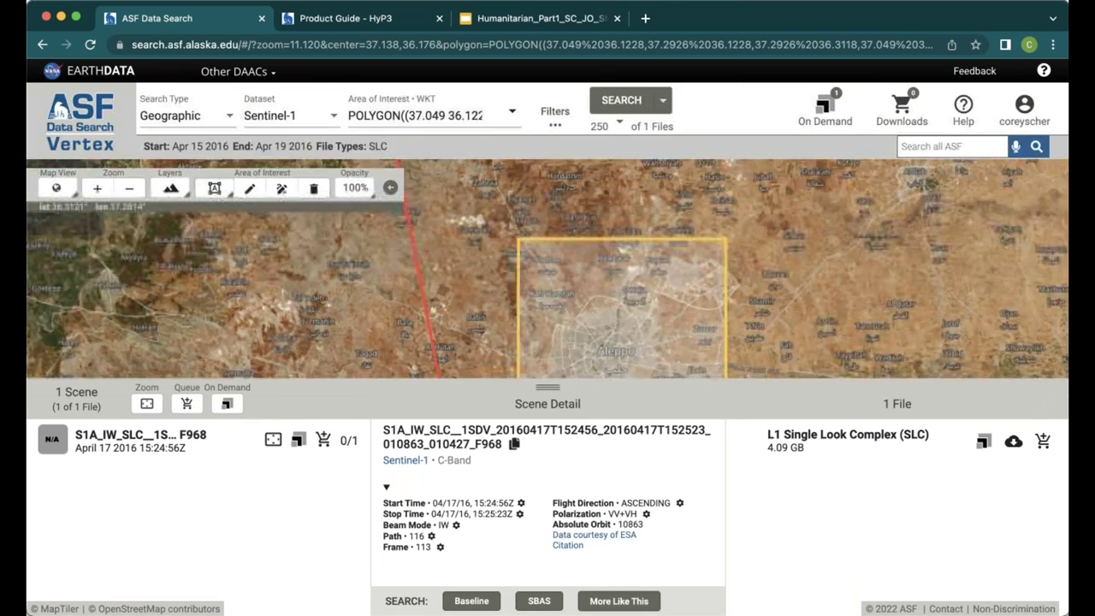
pyautogui.scroll(-8, 719, 237)
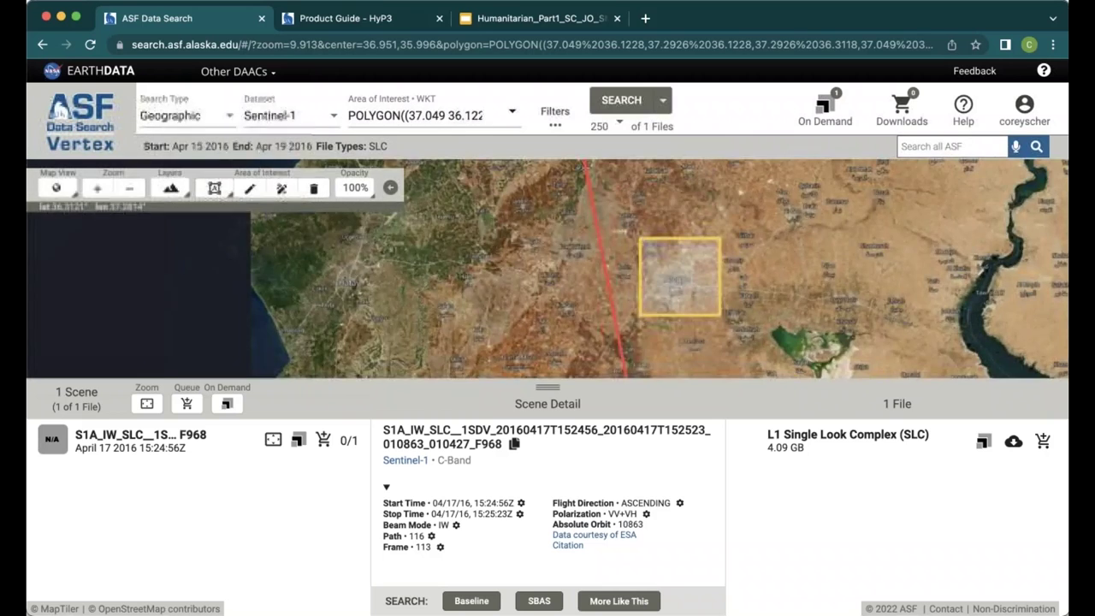
pyautogui.scroll(-8, 709, 243)
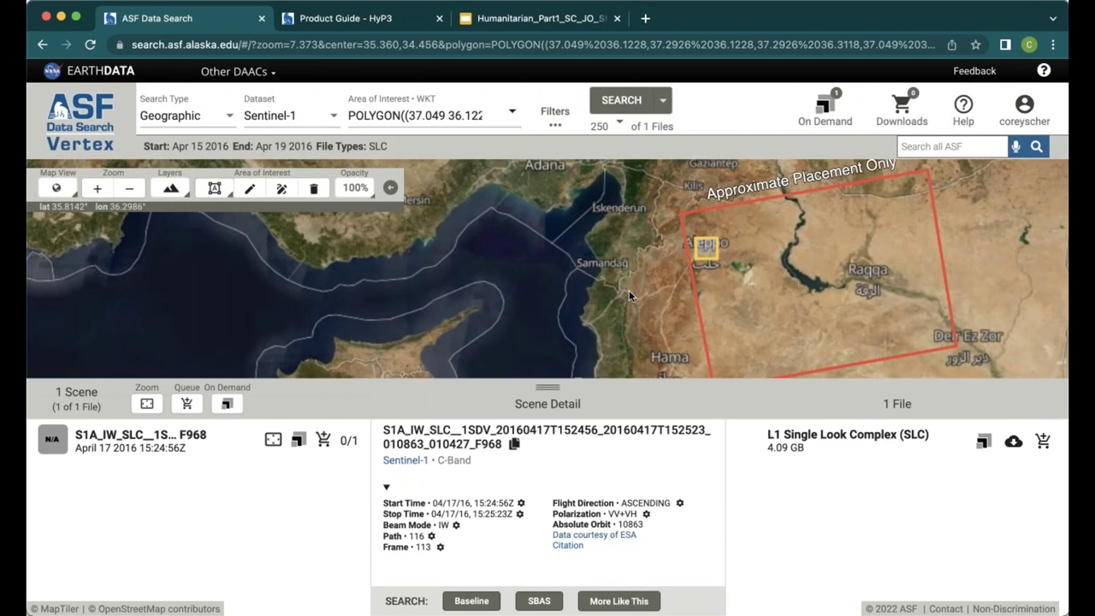
pyautogui.moveTo(629, 290); pyautogui.dragTo(501, 276)
pyautogui.moveTo(933, 267); pyautogui.dragTo(895, 305)
pyautogui.scroll(-2, 844, 265)
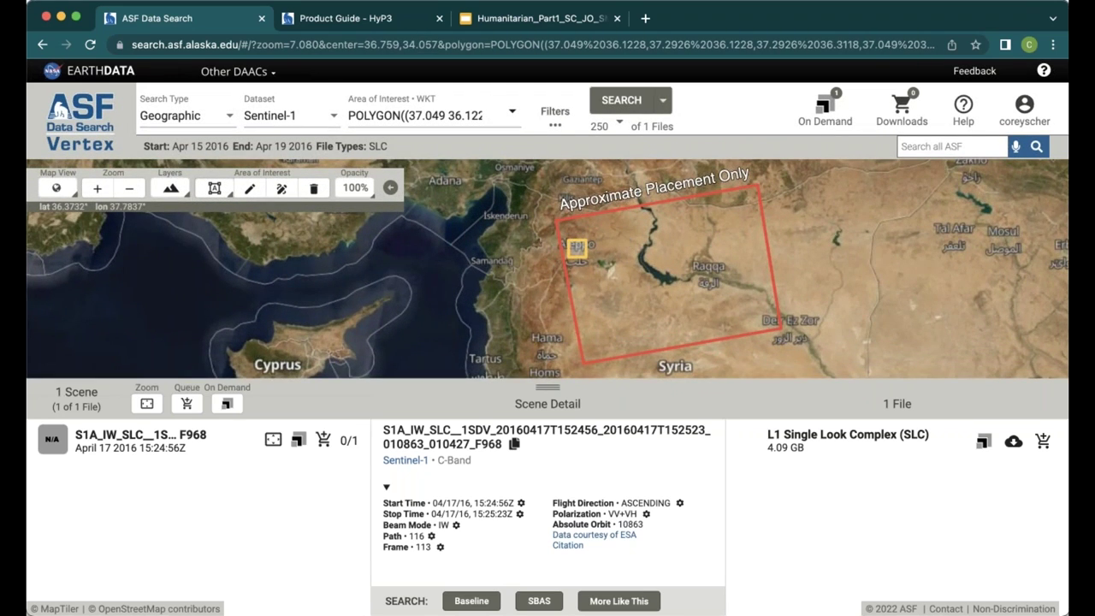
pyautogui.scroll(3, 625, 237)
pyautogui.scroll(5, 496, 279)
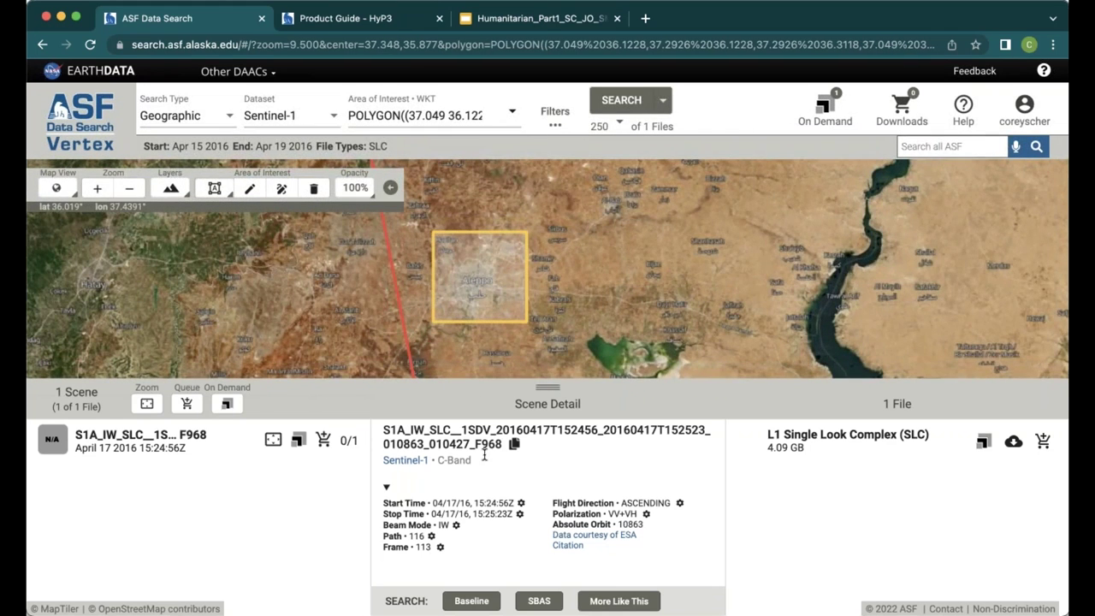
# Review the April 17 2016 scene's acquisition times and flight direction, and run a Baseline search from that scene.
pyautogui.moveTo(447, 502)
pyautogui.mouseDown()
pyautogui.moveTo(465, 503)
pyautogui.moveTo(435, 514)
pyautogui.moveTo(462, 514)
pyautogui.mouseUp()
pyautogui.click(501, 524)
pyautogui.doubleClick(633, 502)
pyautogui.click(650, 502)
pyautogui.moveTo(549, 388); pyautogui.dragTo(534, 223)
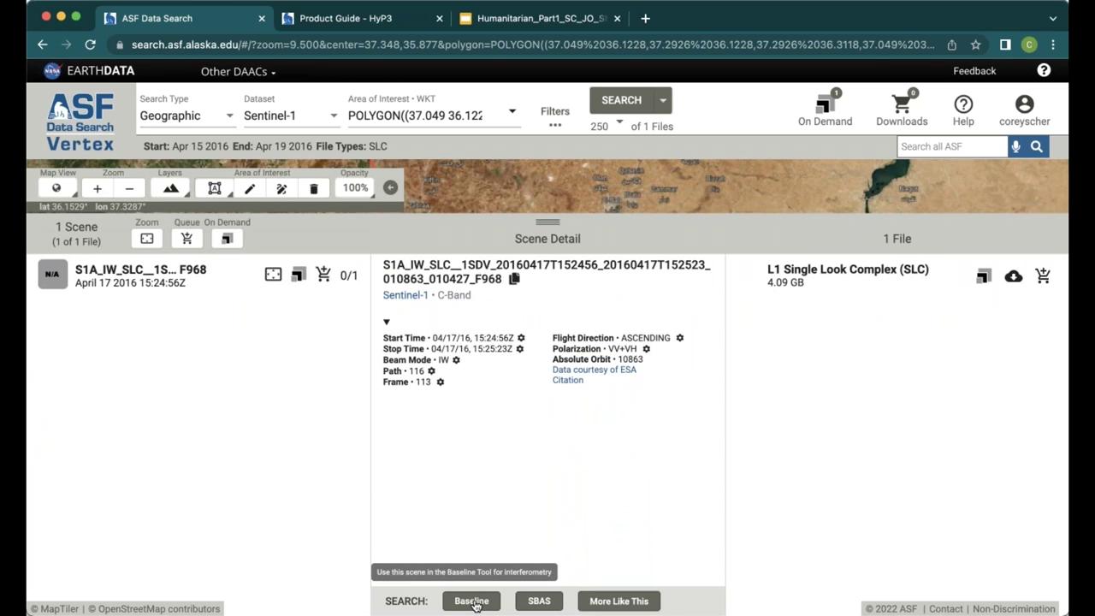
pyautogui.click(472, 601)
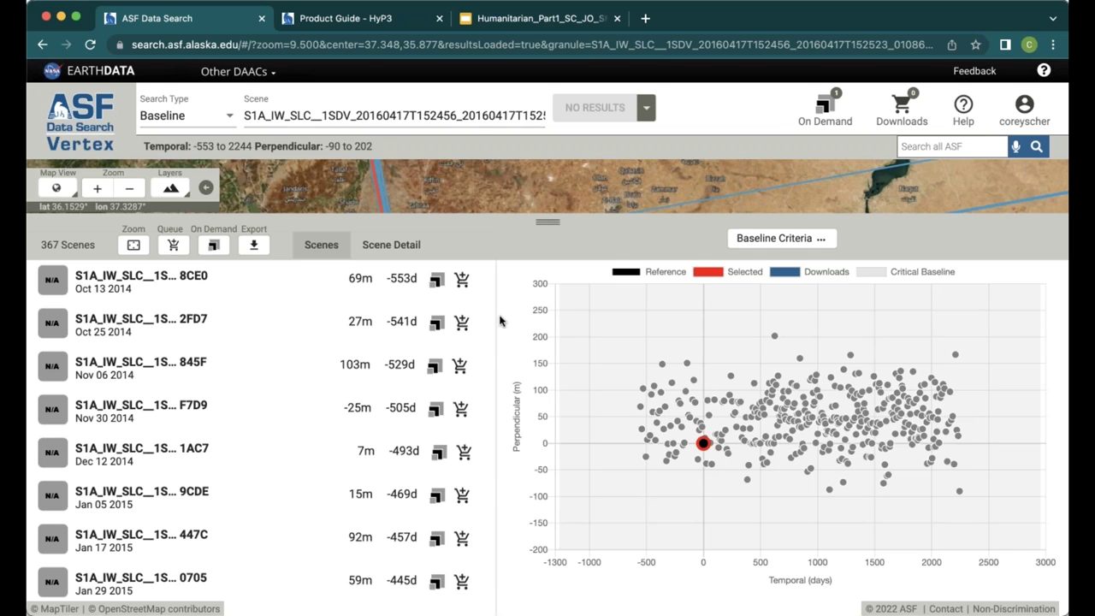
# Compare the baseline scenes' footprints around Aleppo on an enlarged map, selecting the Oct 13 2014 scene ending in 8CE0.
pyautogui.moveTo(556, 213); pyautogui.dragTo(548, 453)
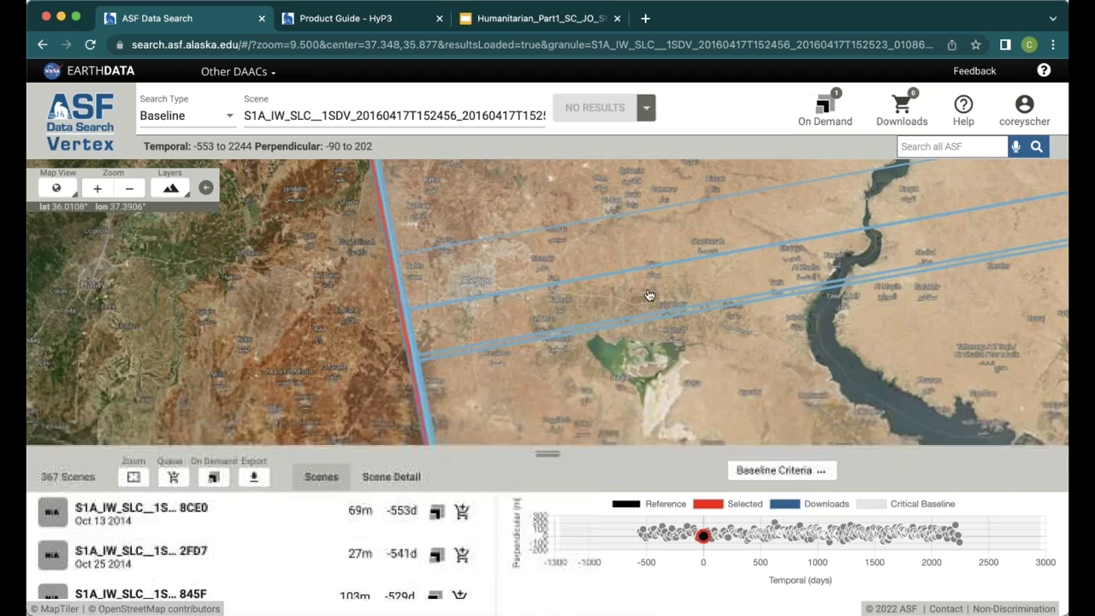
pyautogui.scroll(-3, 672, 171)
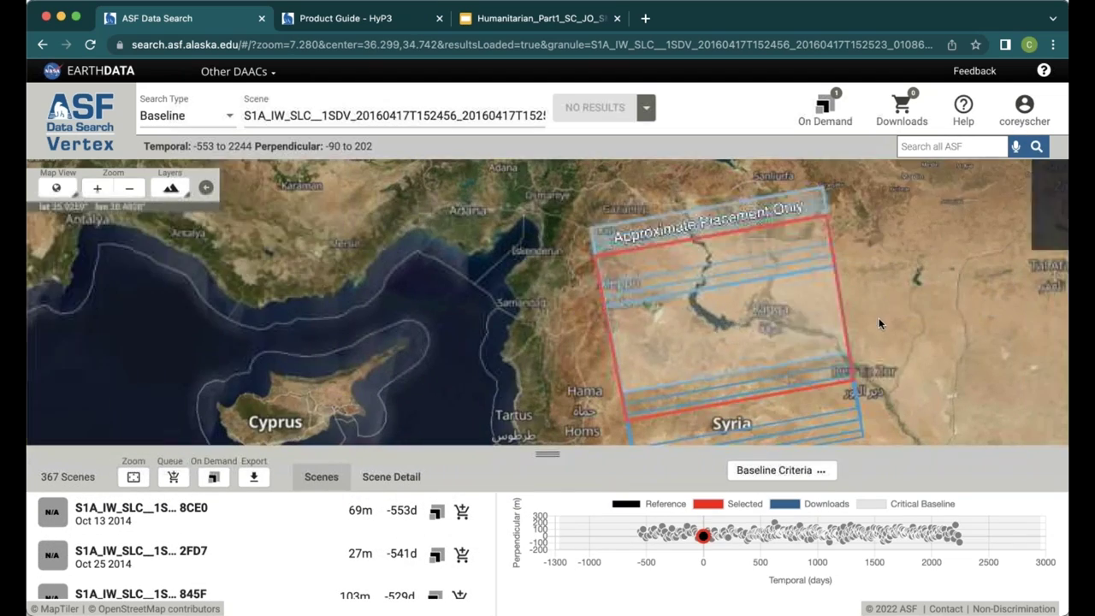
pyautogui.moveTo(843, 306); pyautogui.dragTo(763, 301)
pyautogui.scroll(-1, 762, 301)
pyautogui.moveTo(550, 459); pyautogui.dragTo(554, 490)
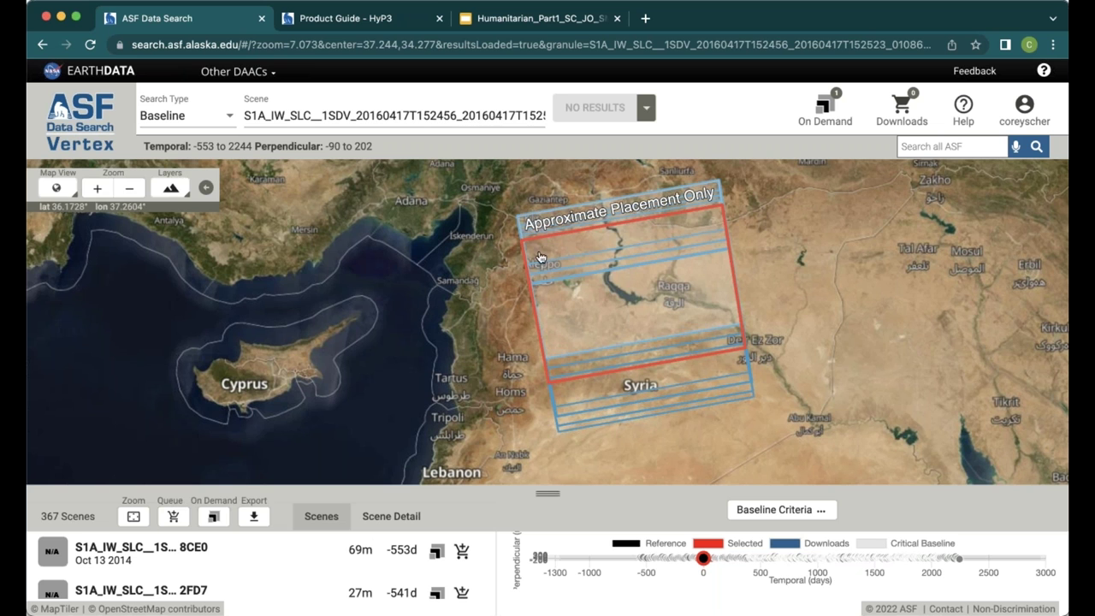
pyautogui.click(291, 551)
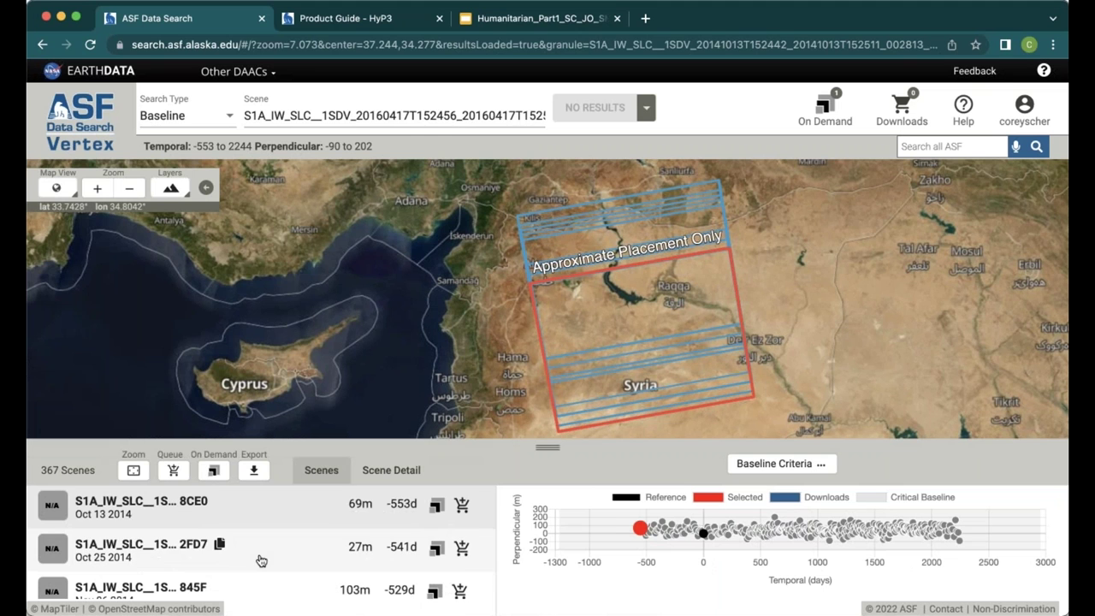
# Compare the footprints of the Oct 25, Oct 13 and Nov 06 2014 baseline scenes on the map, ending on scene 845F.
pyautogui.click(261, 560)
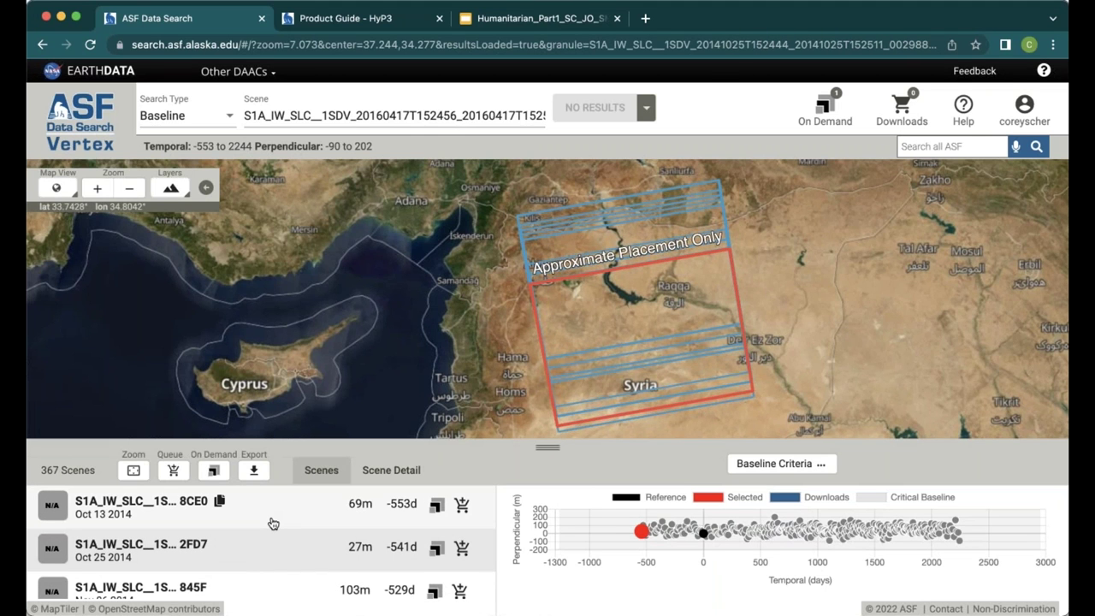
pyautogui.click(272, 523)
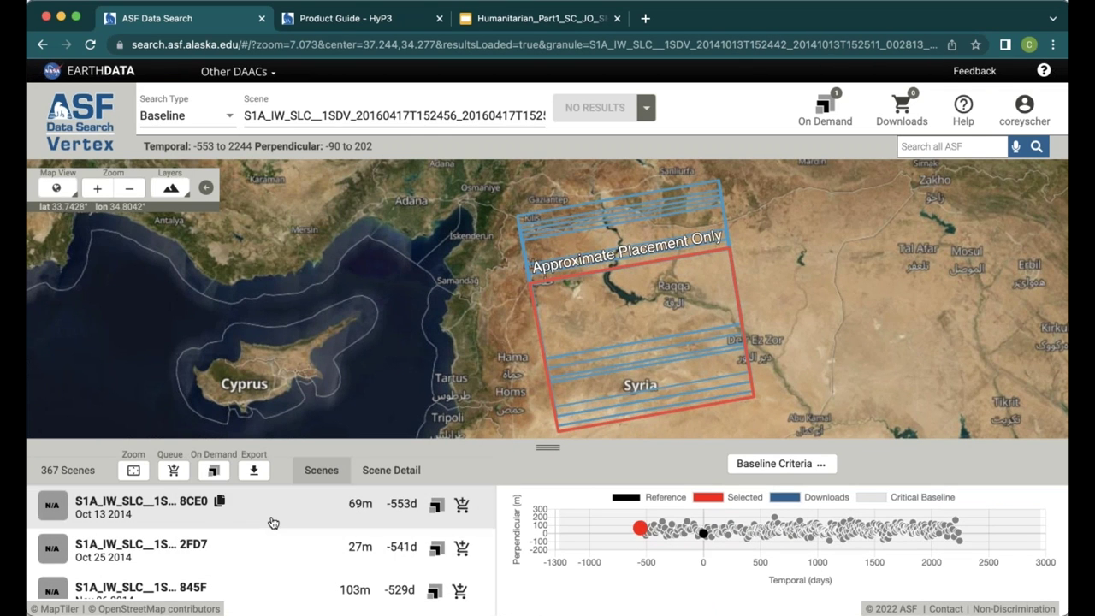
pyautogui.scroll(-1, 278, 549)
pyautogui.scroll(-2, 277, 549)
pyautogui.click(277, 549)
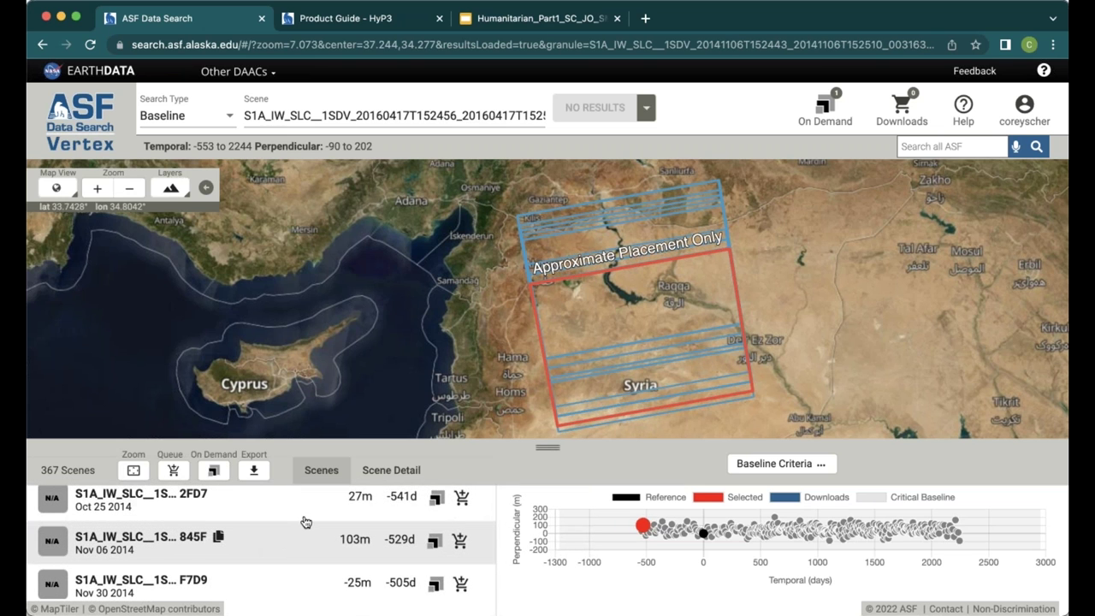
# Enlarge the results area over the map to show more of the scene list and the baseline plot.
pyautogui.click(554, 447)
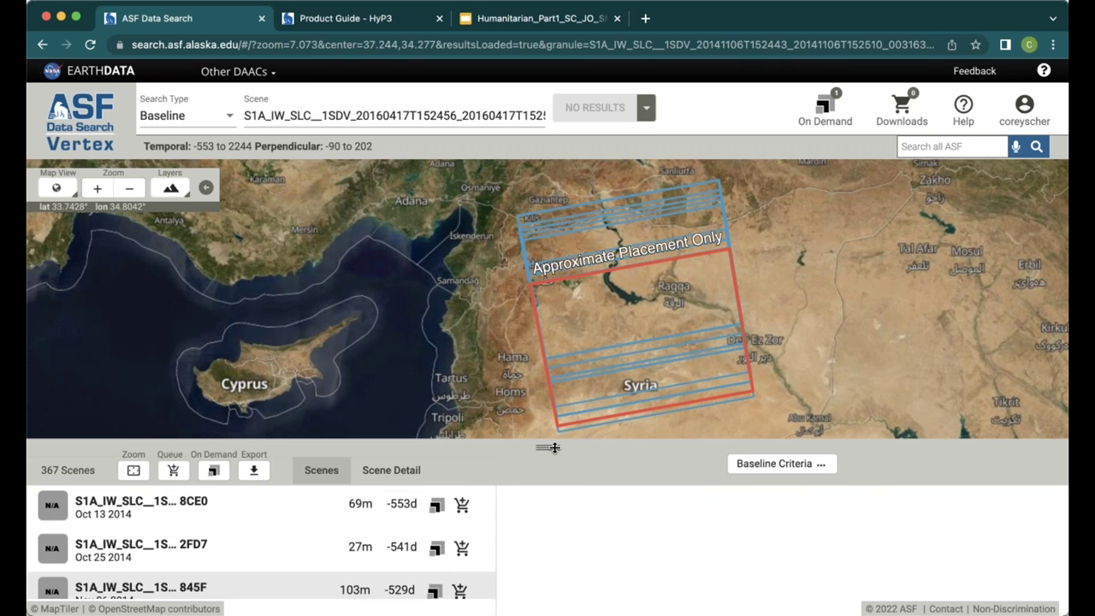
pyautogui.moveTo(552, 433); pyautogui.dragTo(561, 258)
pyautogui.scroll(1, 414, 325)
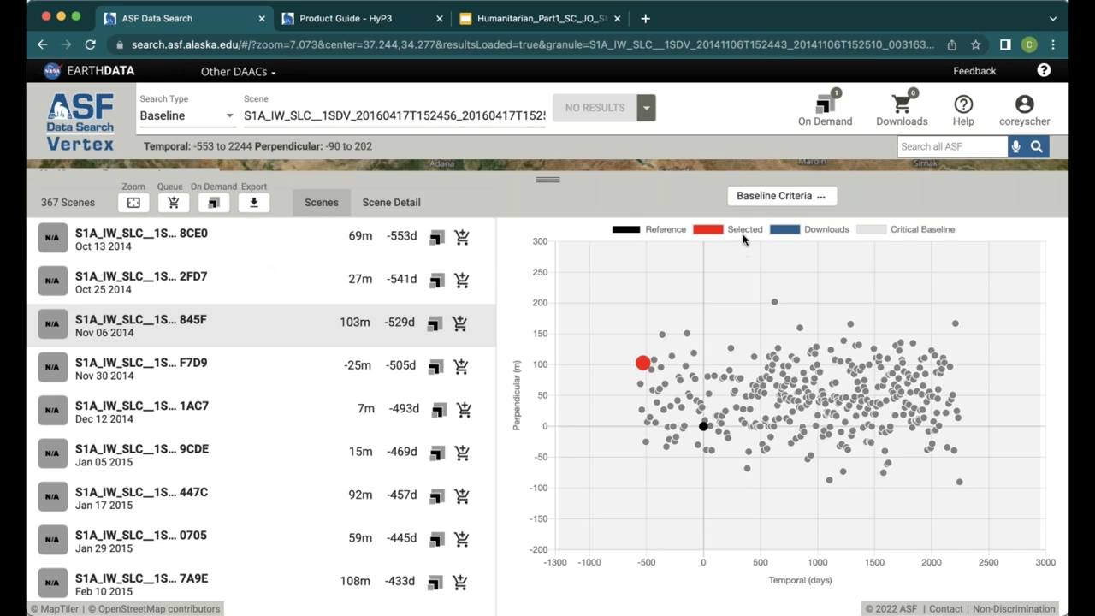
# Set the start date in the baseline criteria to 4/5/2016.
pyautogui.click(767, 198)
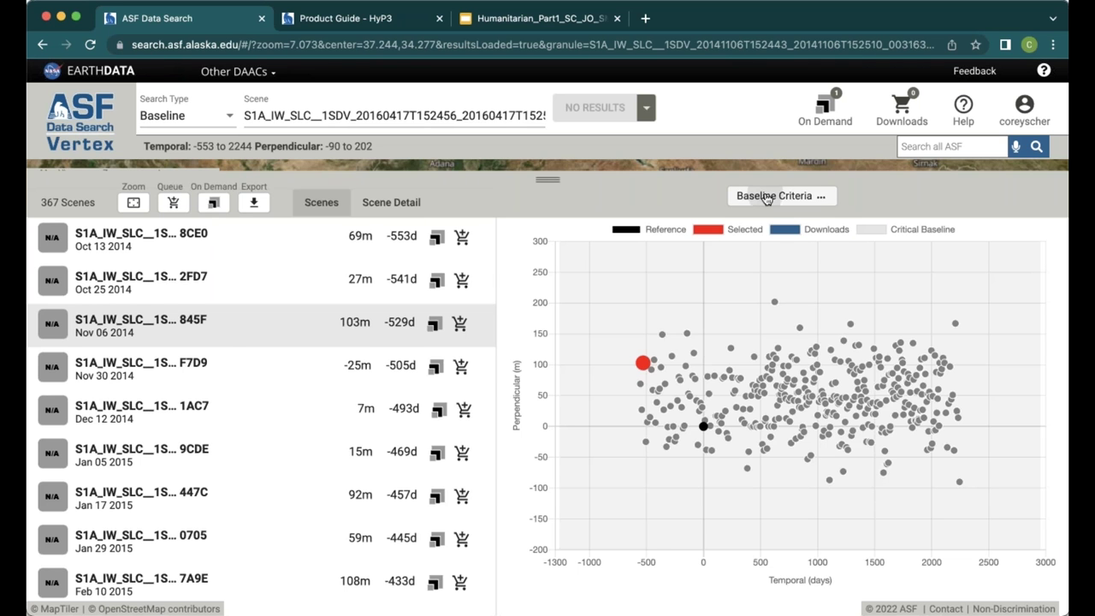
pyautogui.click(528, 194)
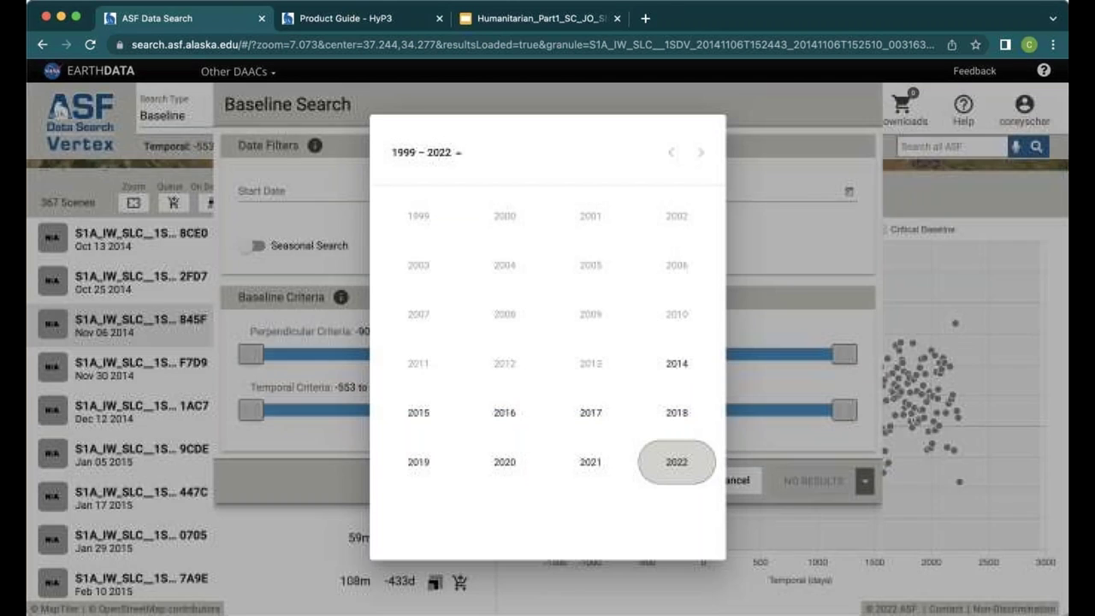
pyautogui.click(503, 415)
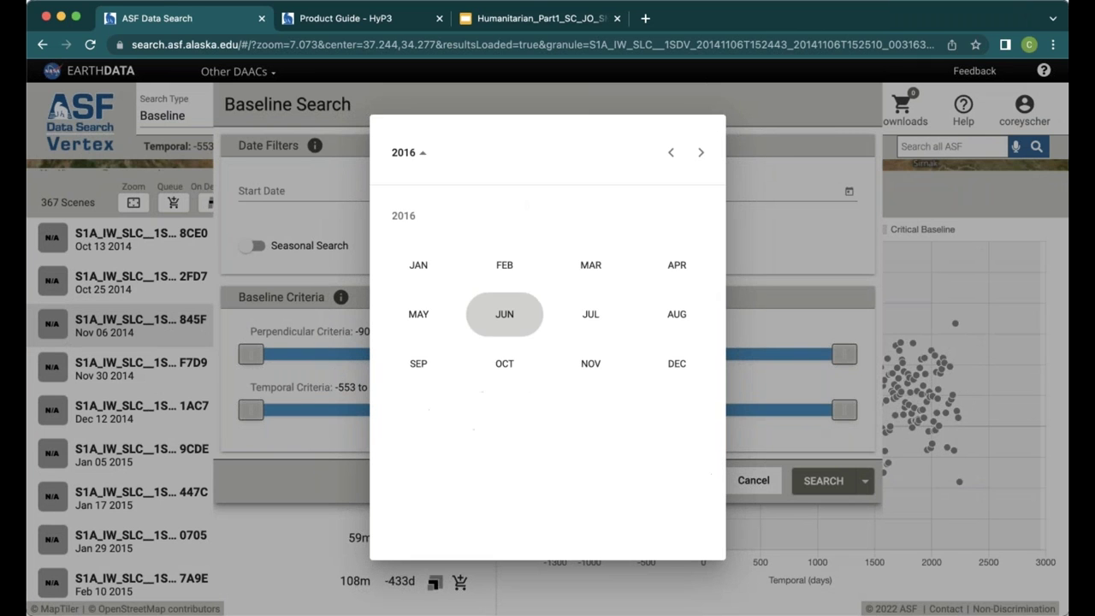
pyautogui.click(675, 261)
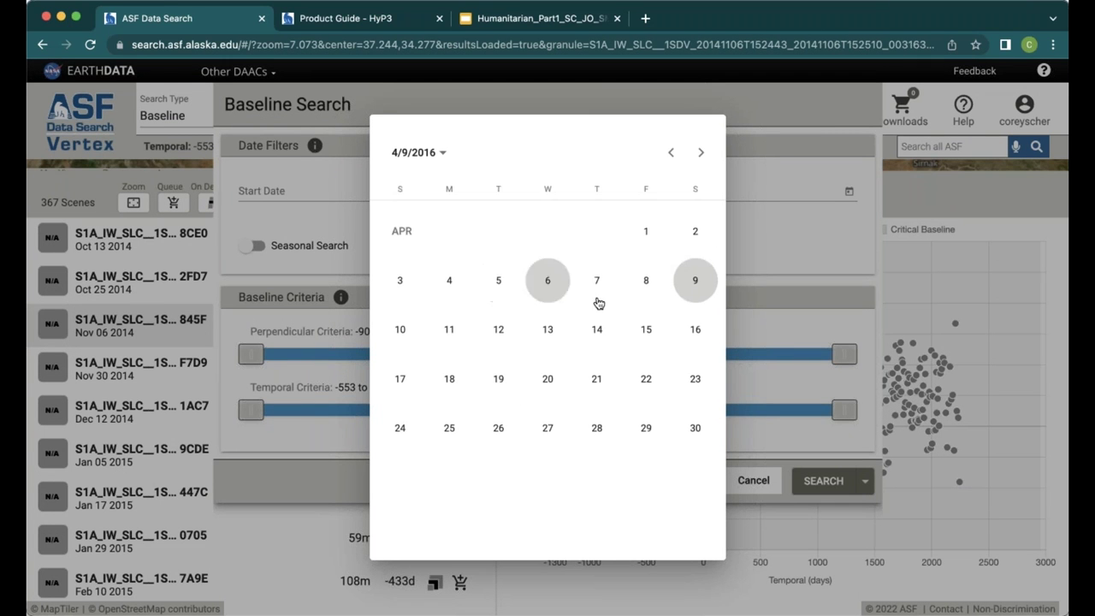
pyautogui.click(503, 282)
# Set the end date to 4/29/2016 and run the filtered Baseline search.
pyautogui.click(848, 192)
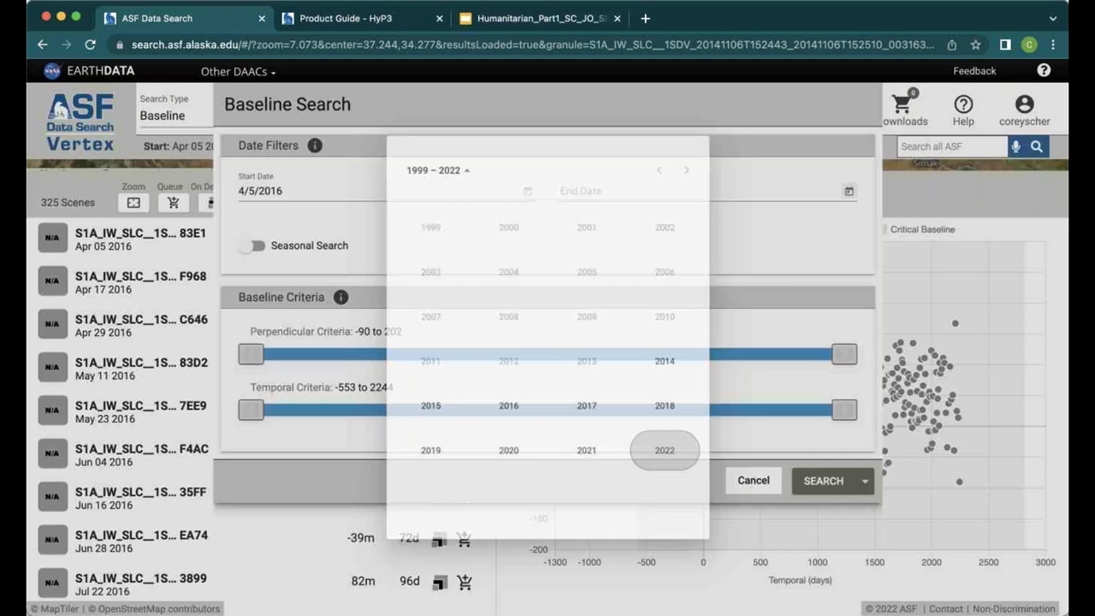
pyautogui.click(504, 409)
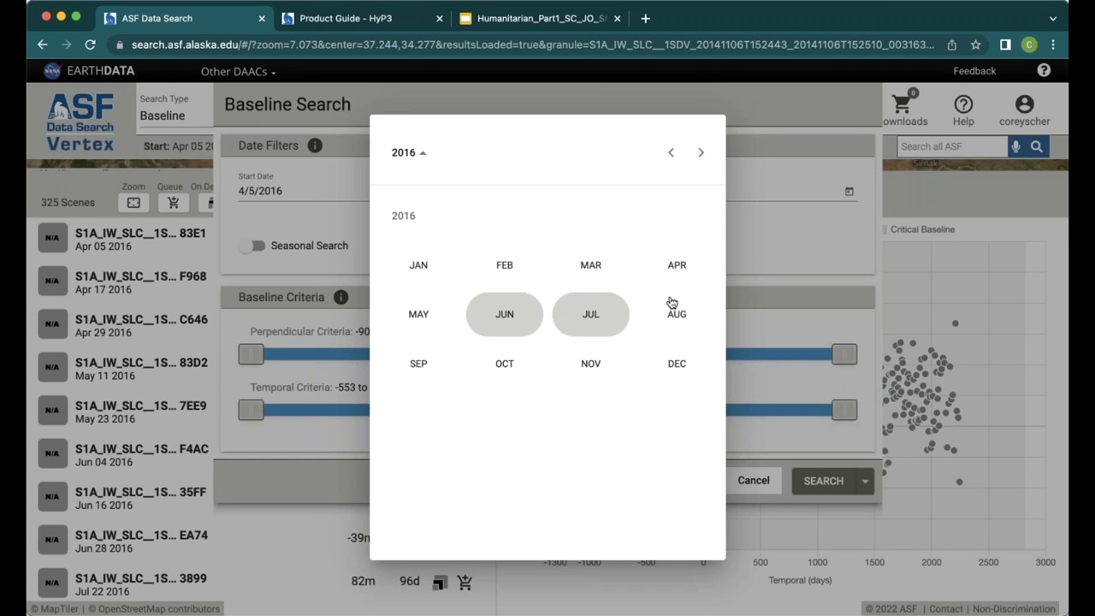
pyautogui.click(685, 270)
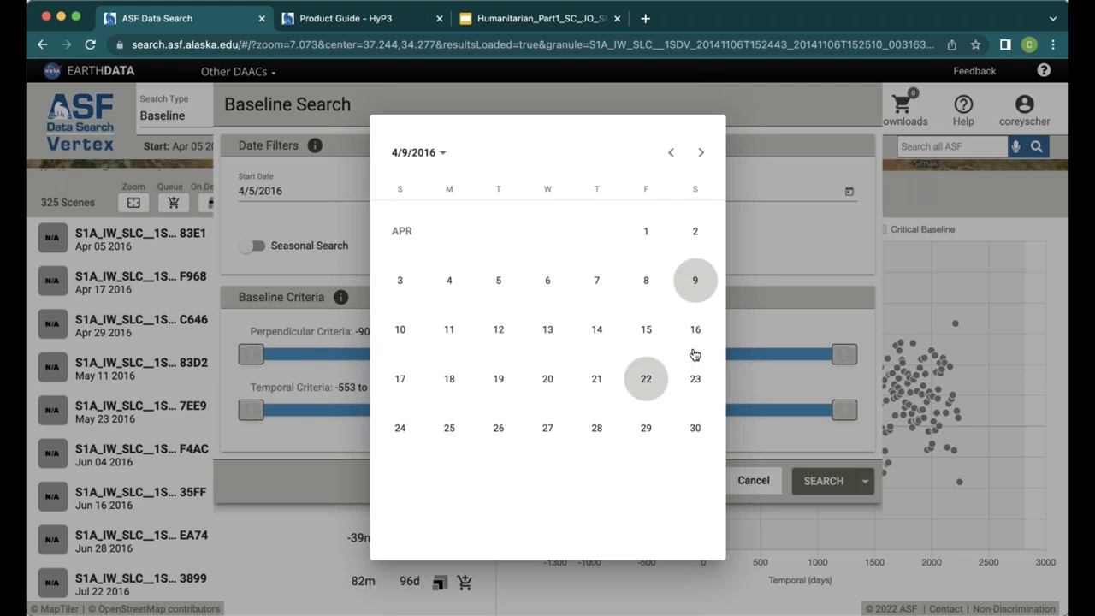
pyautogui.click(644, 429)
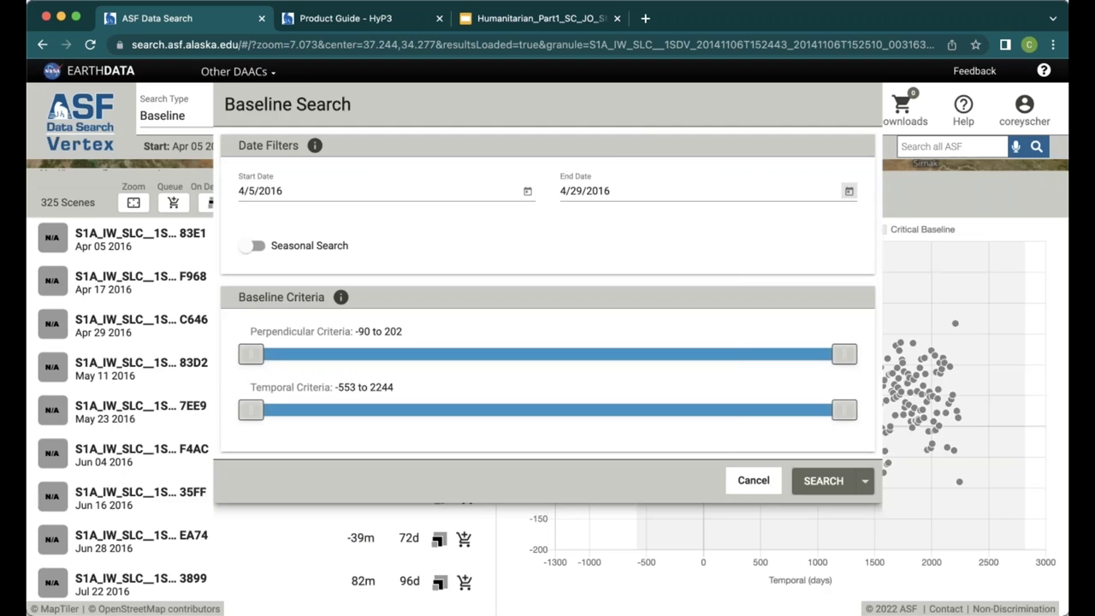
pyautogui.click(821, 482)
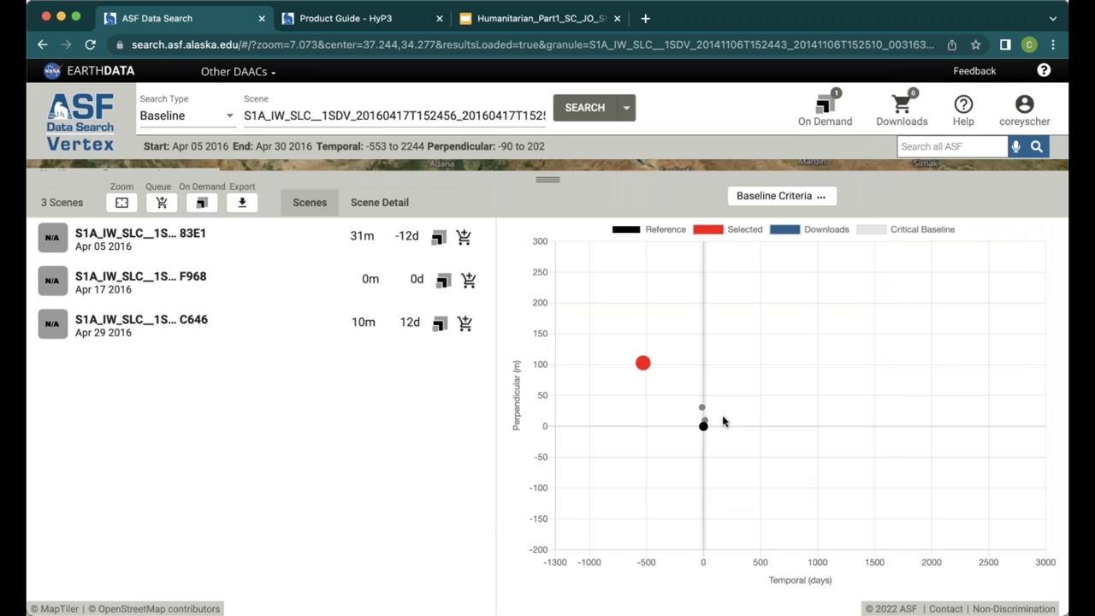
# Examine the April 5 and April 29 2016 scenes in the zoomed baseline plot and check the footprint on the map.
pyautogui.scroll(10, 703, 415)
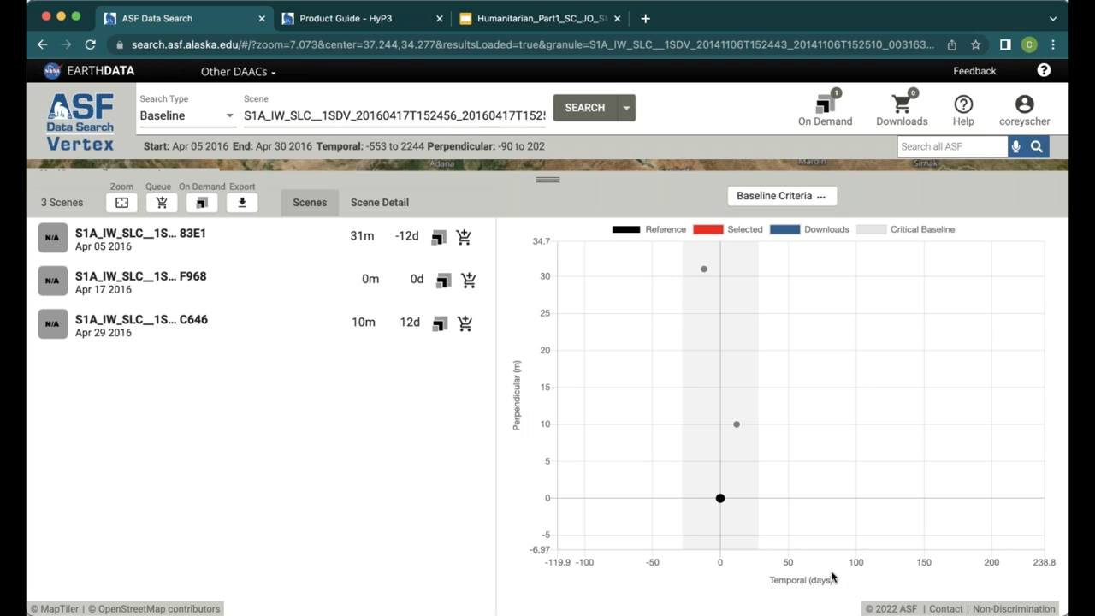
pyautogui.click(246, 251)
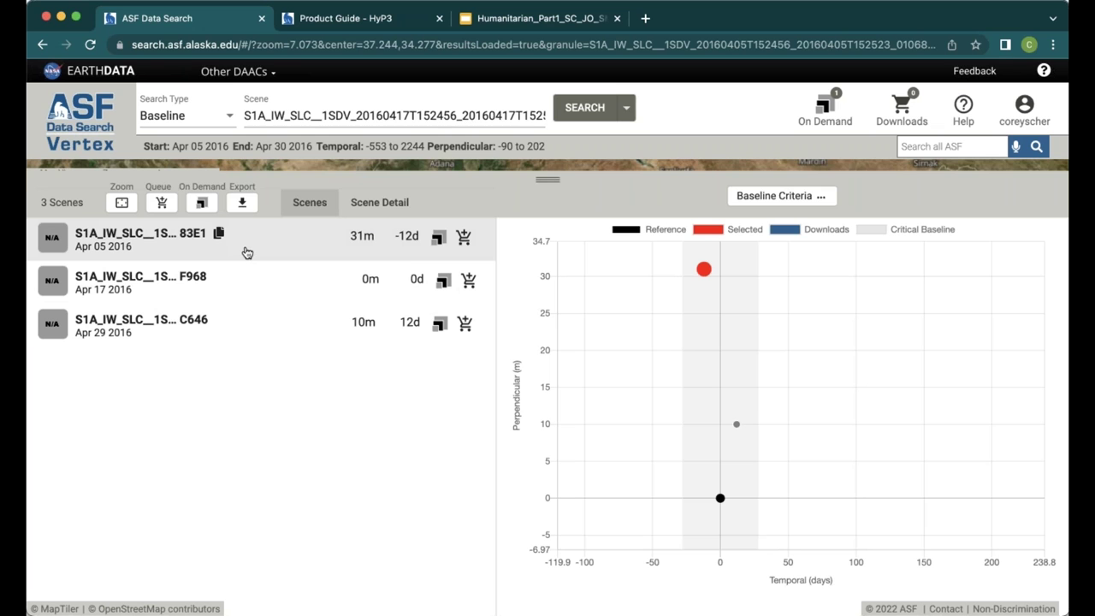
pyautogui.moveTo(700, 271)
pyautogui.click(301, 330)
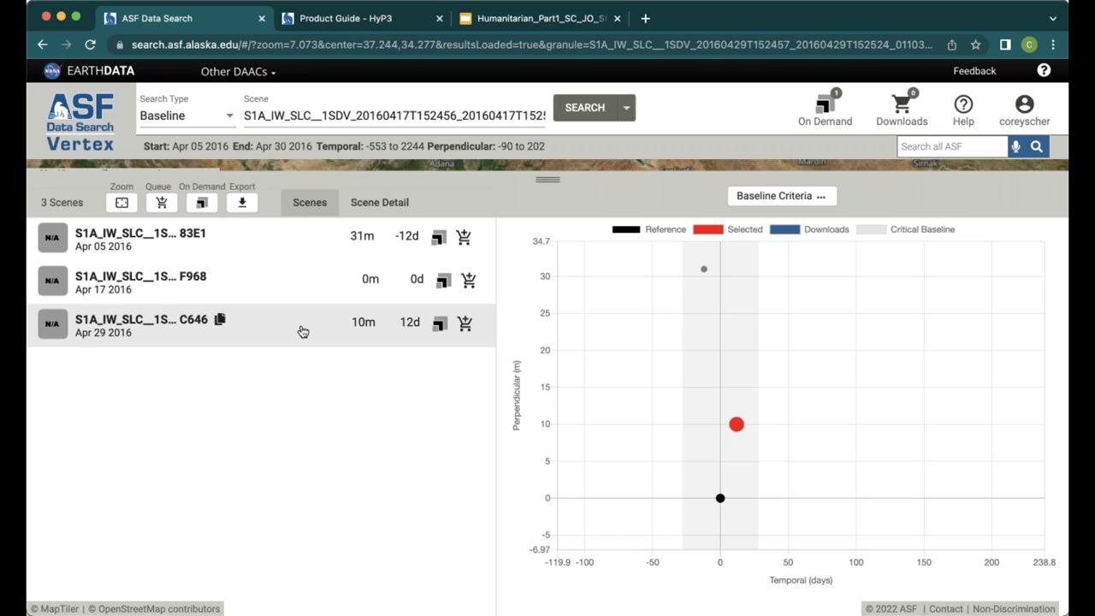
pyautogui.moveTo(735, 425)
pyautogui.moveTo(550, 178); pyautogui.dragTo(552, 270)
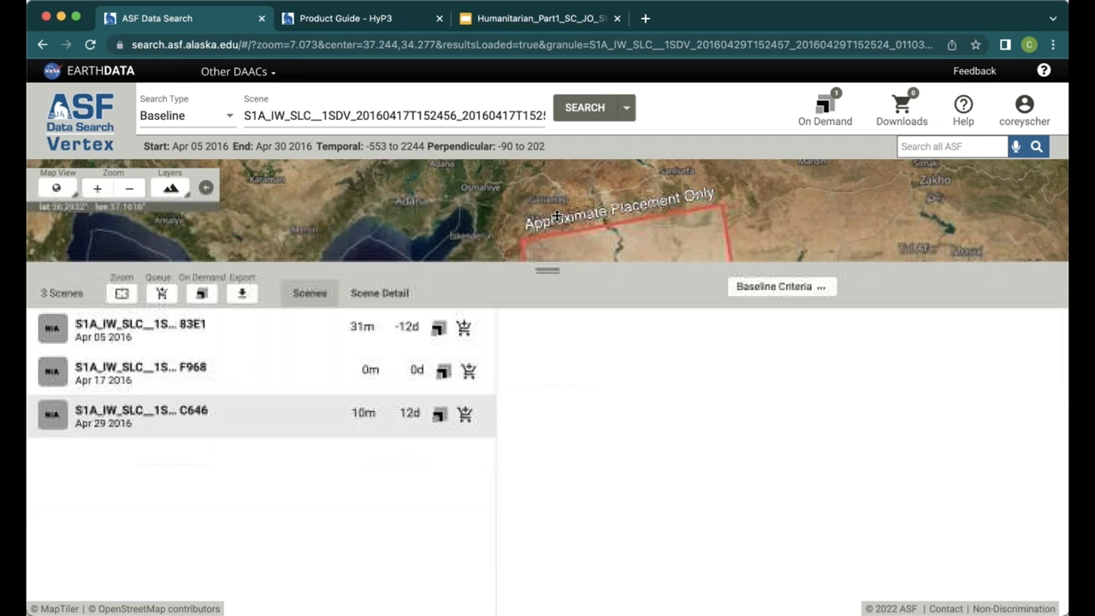
pyautogui.moveTo(557, 216); pyautogui.dragTo(552, 206)
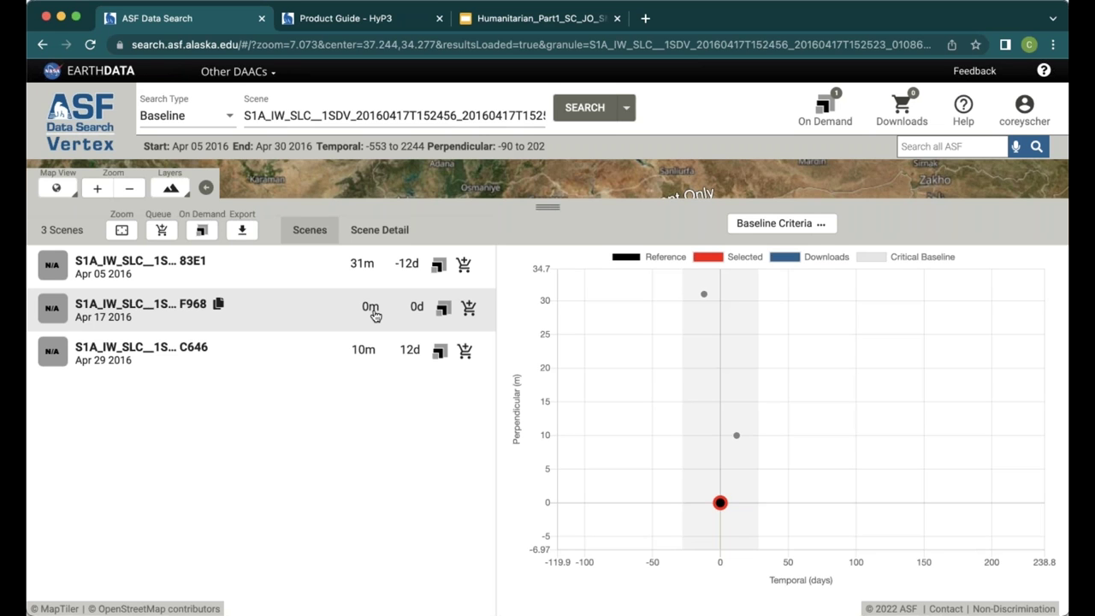
# Add the April 5 2016 scene's SLC pair with the reference scene to the On Demand queue as an InSAR GAMMA job.
pyautogui.click(438, 266)
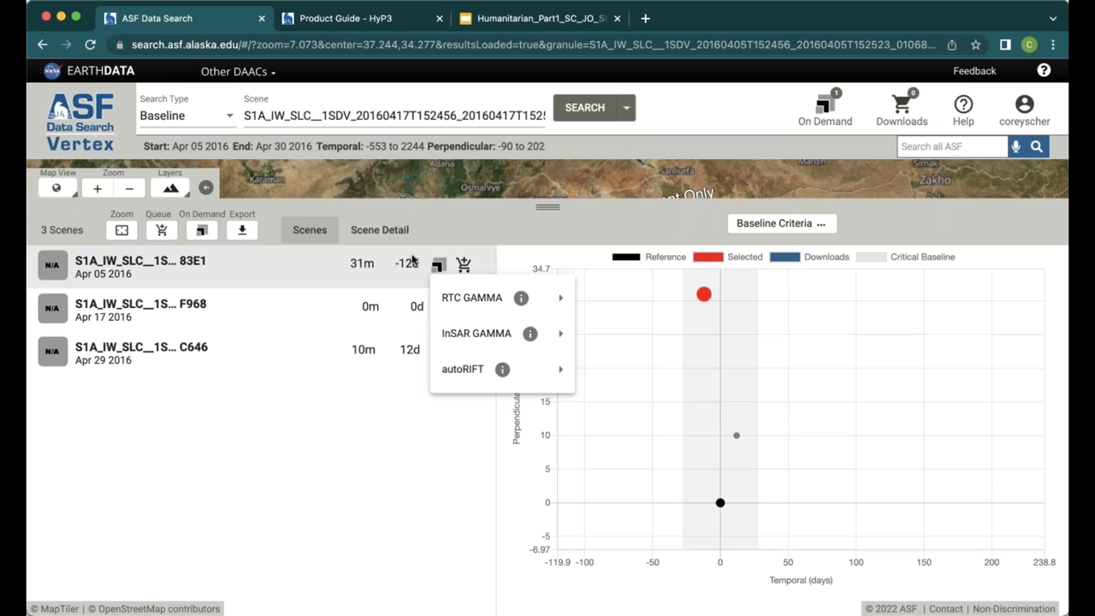
pyautogui.moveTo(473, 334)
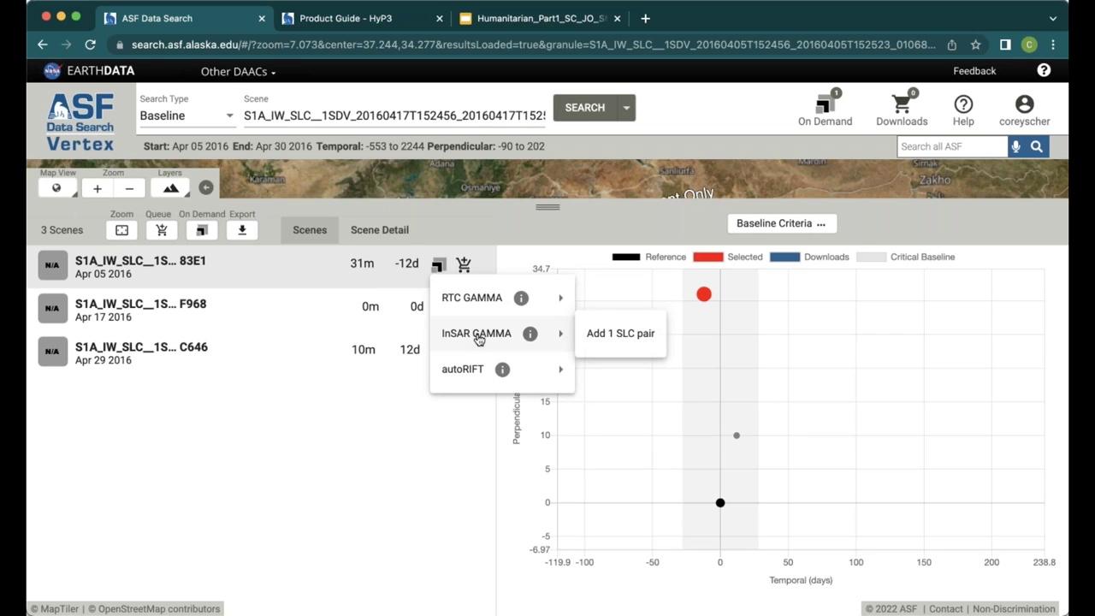
pyautogui.click(595, 341)
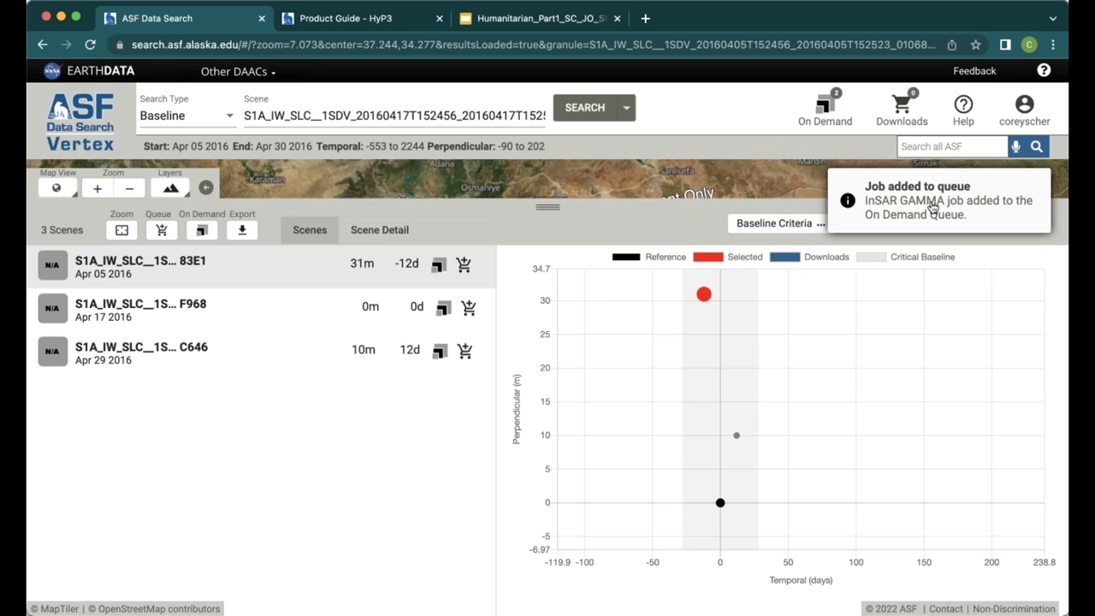
# Queue an InSAR GAMMA job for the SLC pair of the April 29 2016 scene and the reference scene.
pyautogui.click(439, 358)
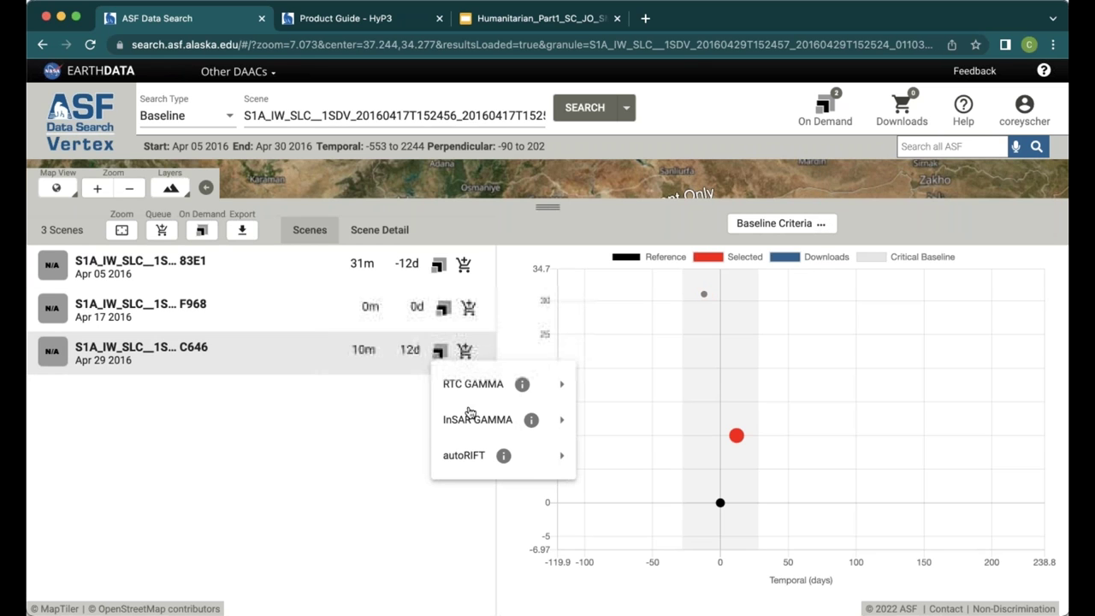
pyautogui.moveTo(473, 420)
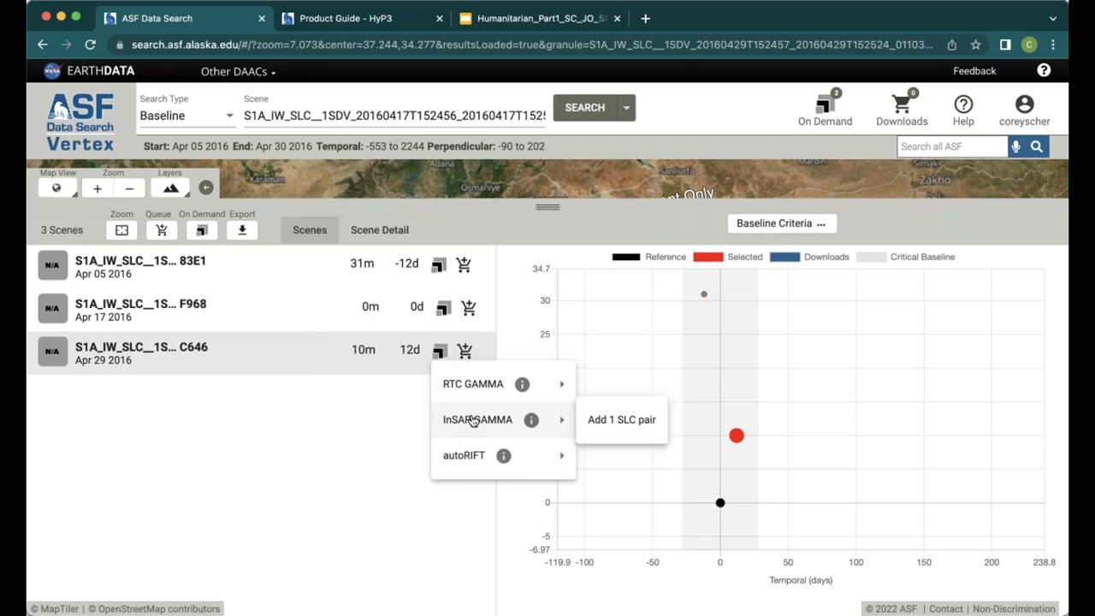
pyautogui.click(606, 422)
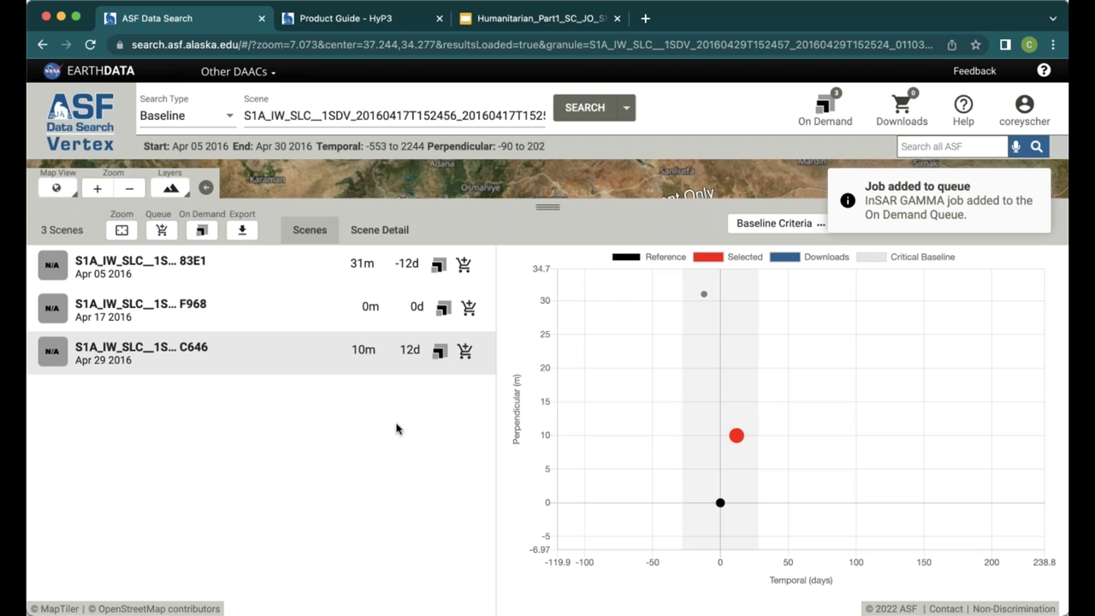
# Open the On Demand Queue and review the InSAR GAMMA processing options and the queued scene pairs.
pyautogui.moveTo(548, 207); pyautogui.dragTo(547, 295)
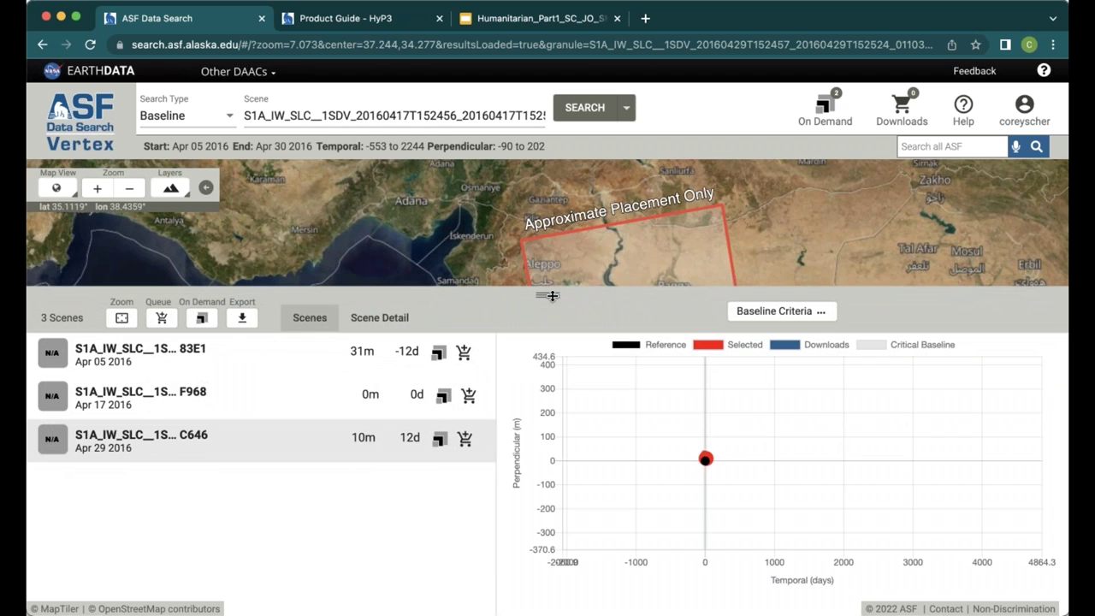
pyautogui.click(815, 111)
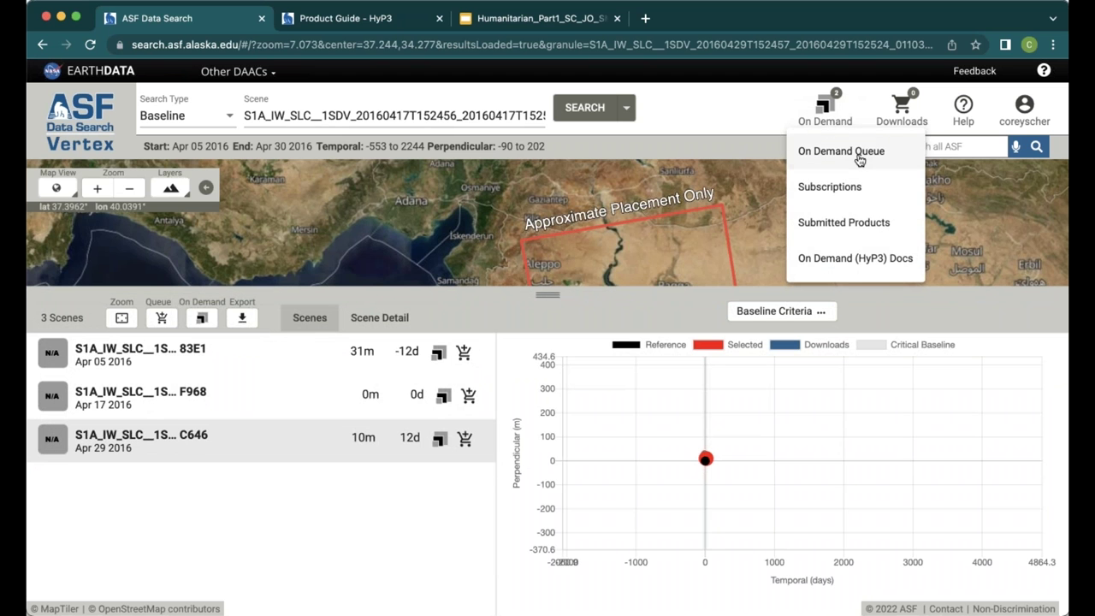
pyautogui.click(866, 154)
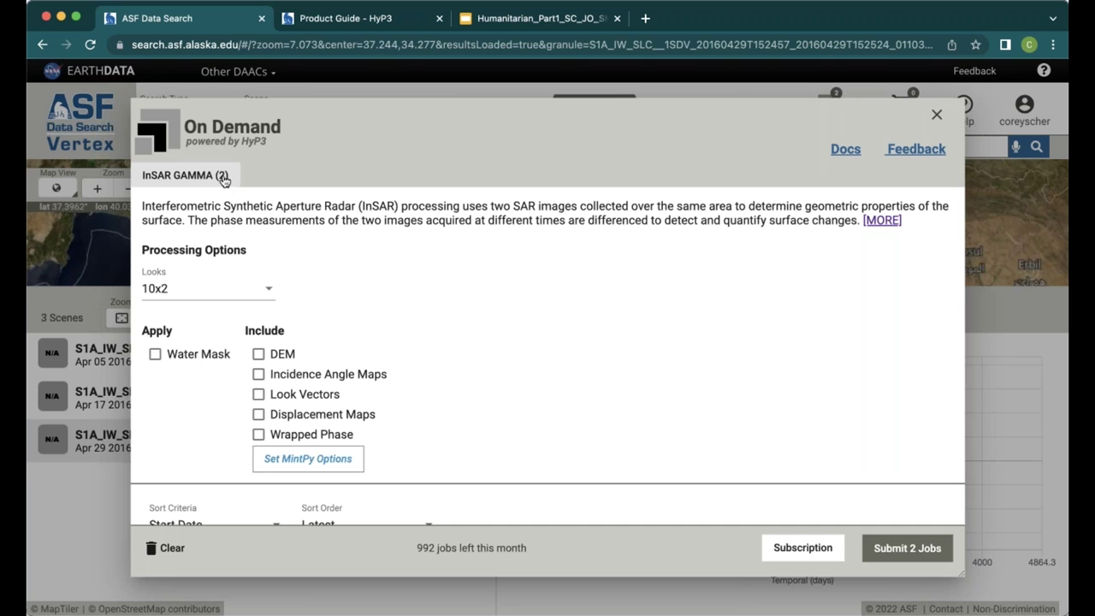
pyautogui.scroll(-1, 525, 325)
pyautogui.scroll(-5, 525, 325)
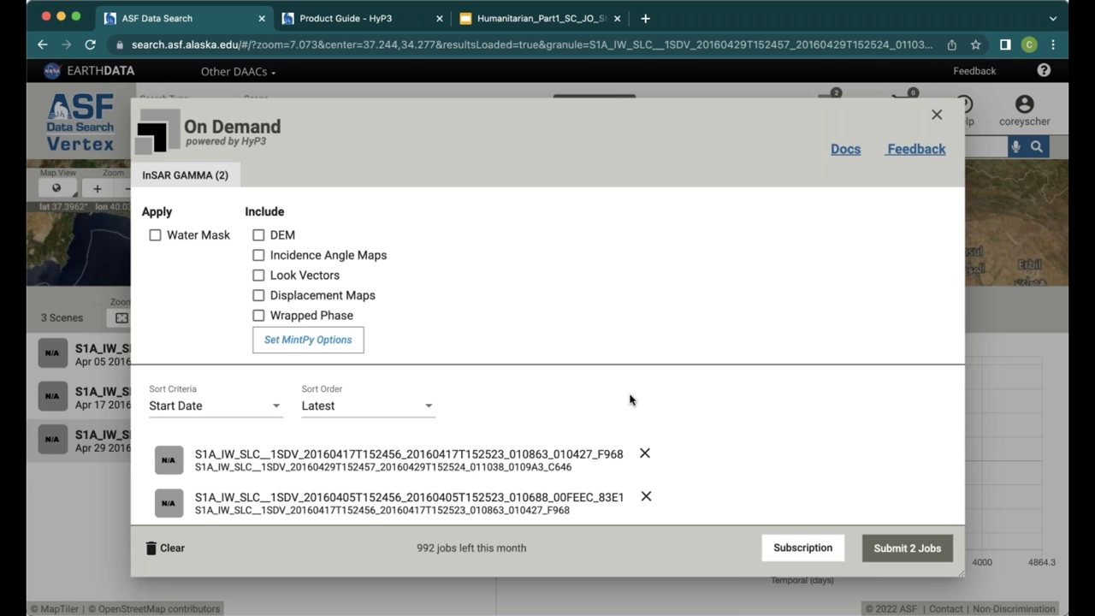
pyautogui.scroll(3, 630, 400)
pyautogui.scroll(-2, 630, 400)
pyautogui.scroll(2, 629, 399)
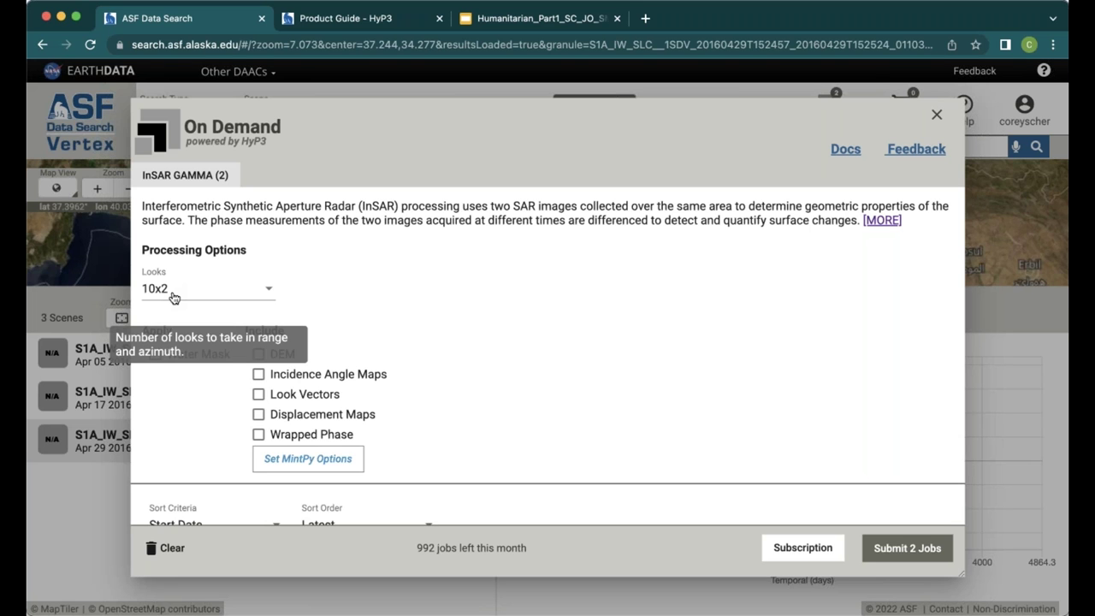
# Choose 10x2 looks for the InSAR GAMMA jobs and check the optional output products and the queued pairs.
pyautogui.click(173, 297)
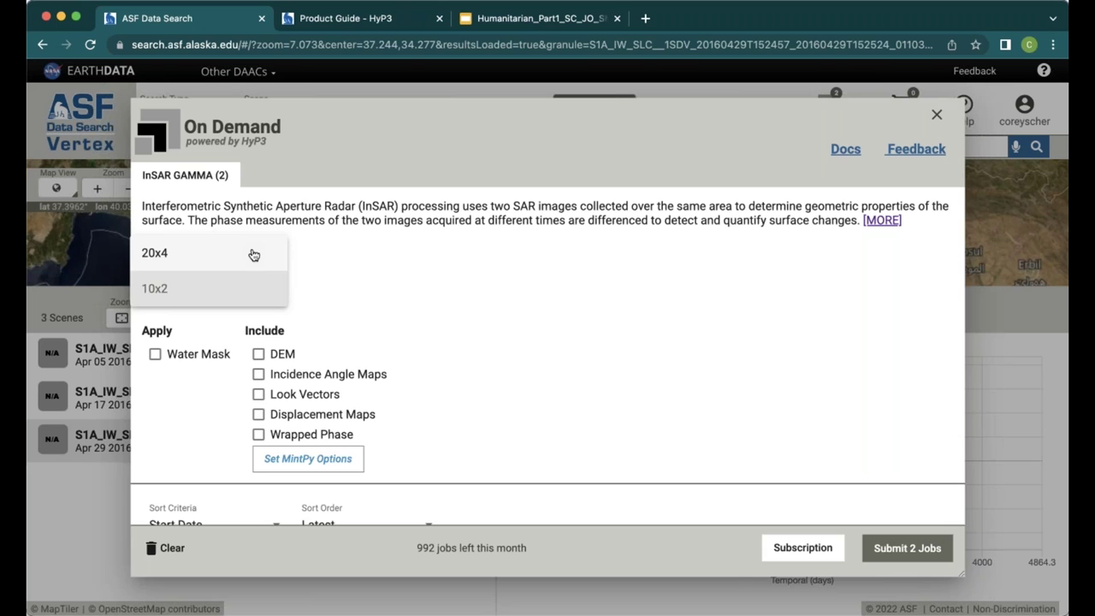
pyautogui.click(209, 291)
pyautogui.scroll(-1, 535, 321)
pyautogui.scroll(1, 536, 320)
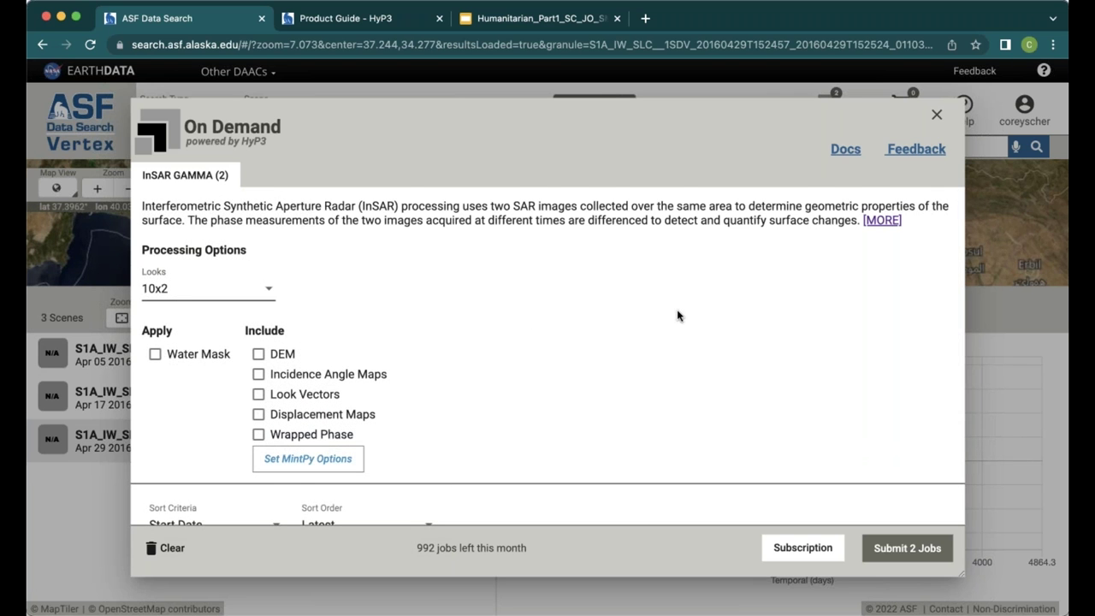
pyautogui.scroll(-3, 678, 317)
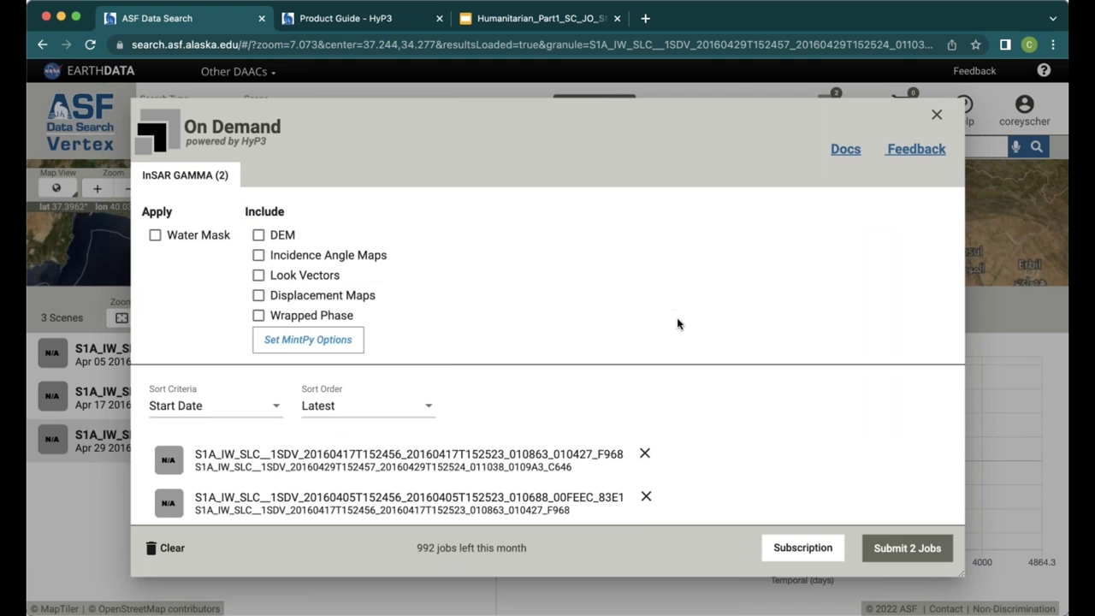
pyautogui.scroll(1, 810, 423)
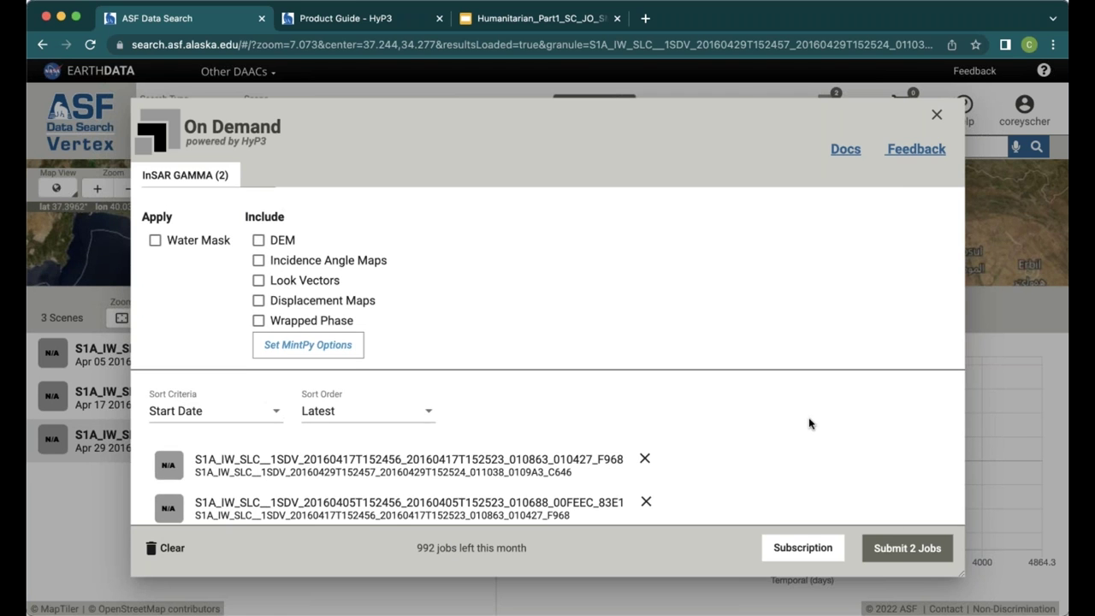
pyautogui.scroll(2, 809, 423)
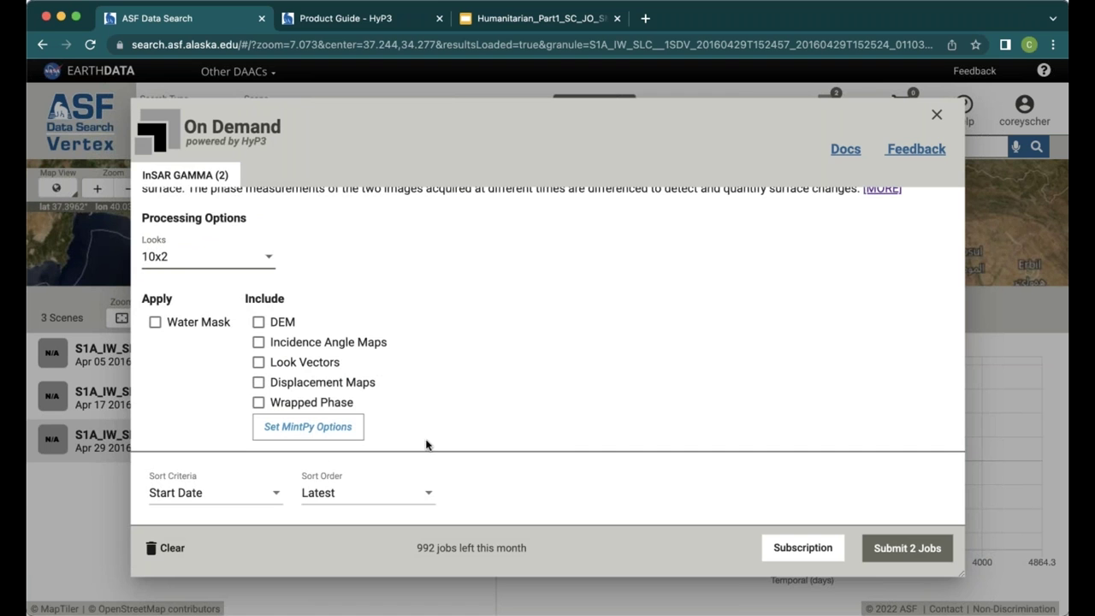
# Submit the two queued InSAR GAMMA jobs under the project name Aleppo_ARSET_April2016.
pyautogui.scroll(-2, 743, 371)
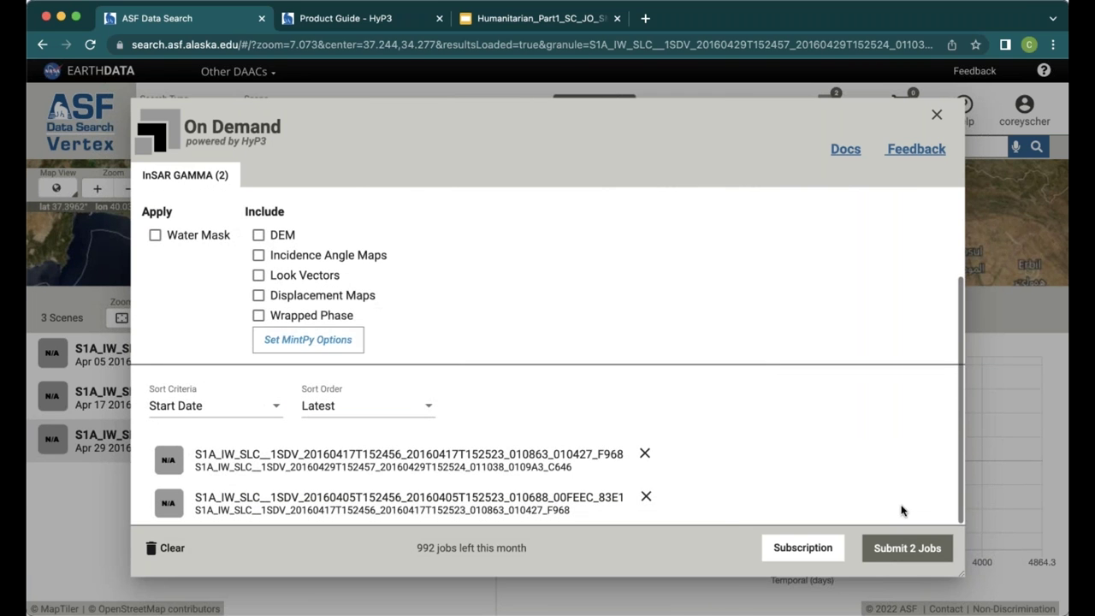
pyautogui.click(895, 548)
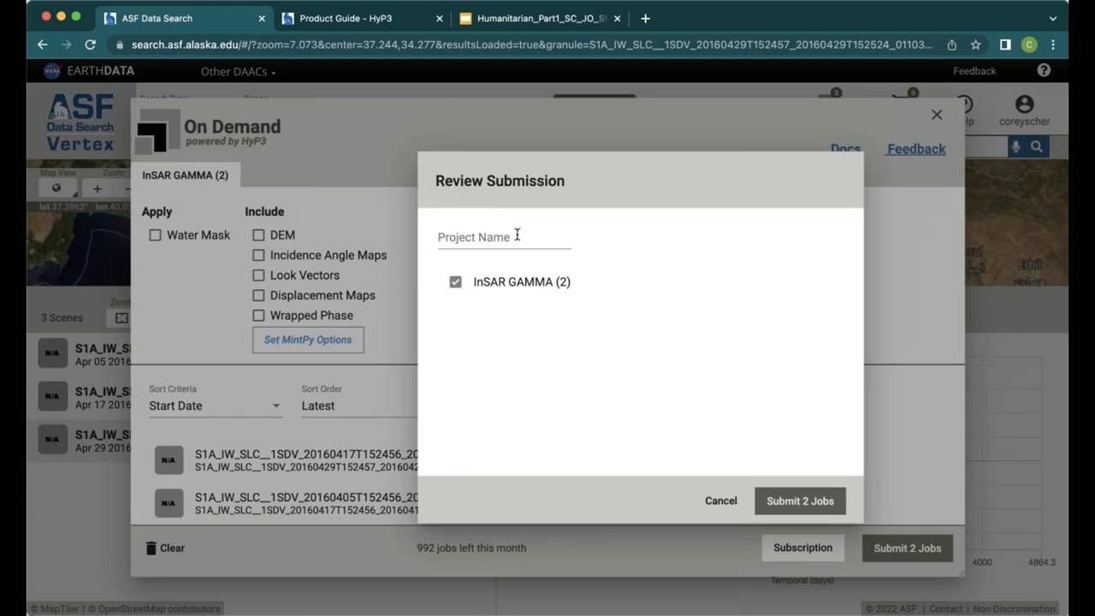
pyautogui.click(516, 235)
pyautogui.write('Aleppo_A')
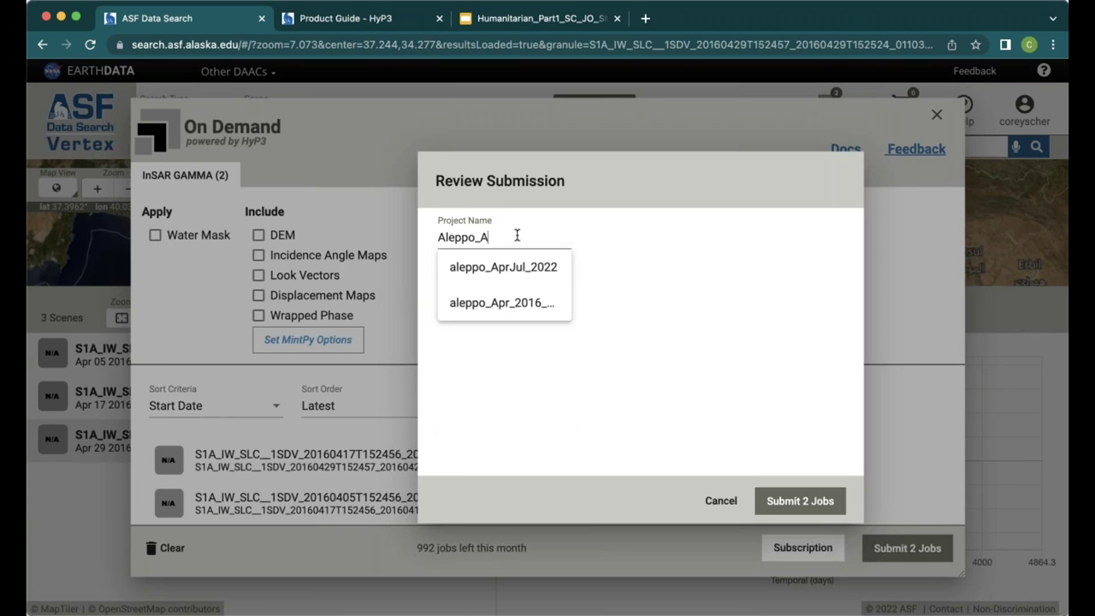
pyautogui.write('RSEED')
pyautogui.press('BackSpace')
pyautogui.press('BackSpace')
pyautogui.write('T_April2016')
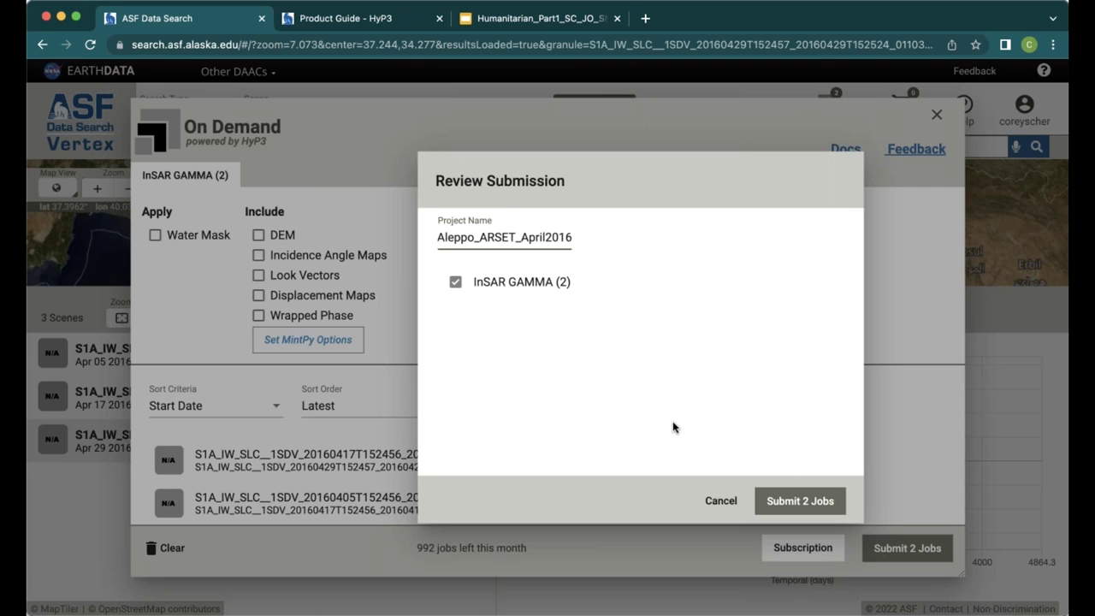
pyautogui.click(800, 502)
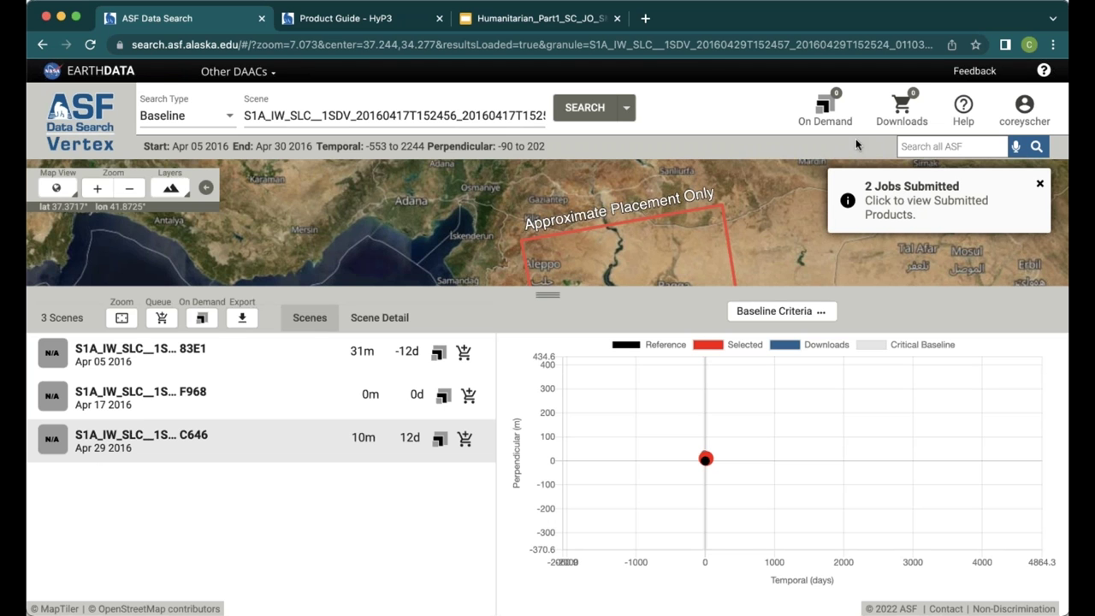
# Open the submitted On Demand products, filter them by the project Aleppo_ARSET_April2016, and check the scene footprint on the map.
pyautogui.click(828, 118)
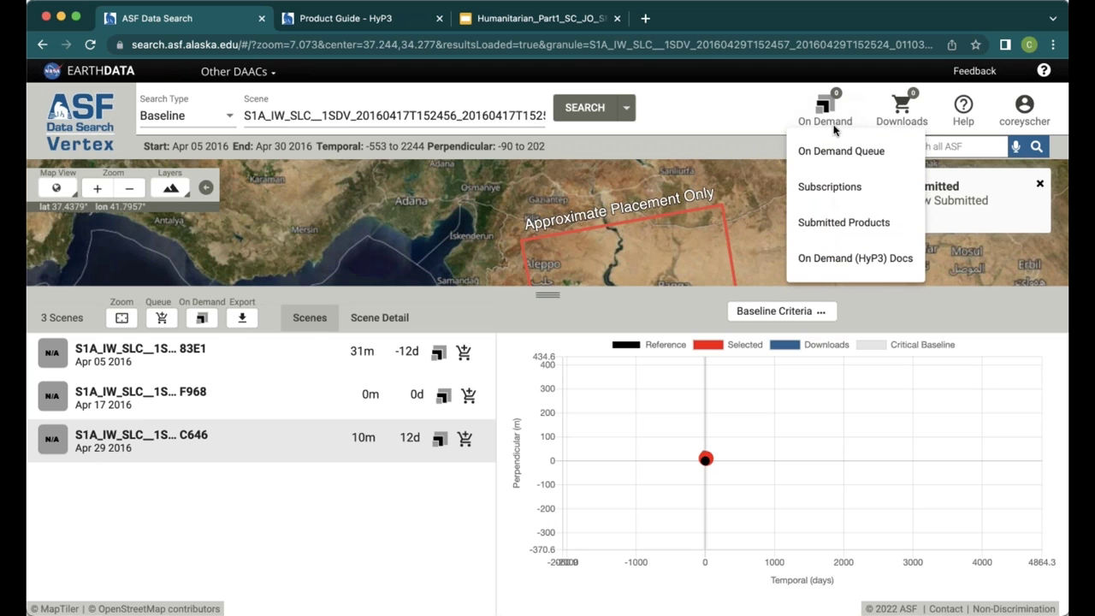
pyautogui.click(842, 221)
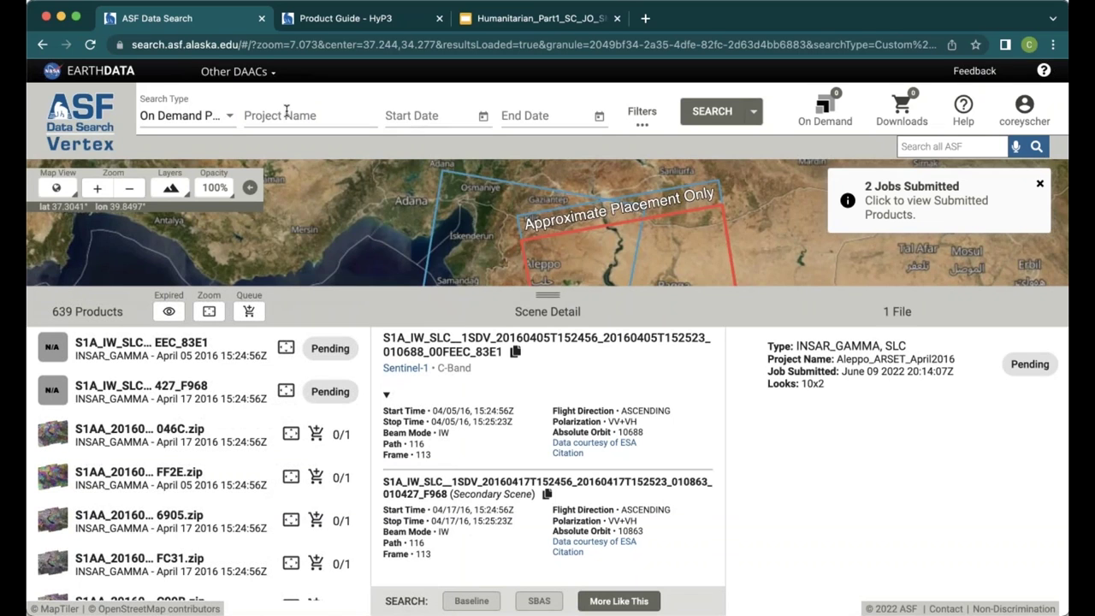
pyautogui.click(318, 116)
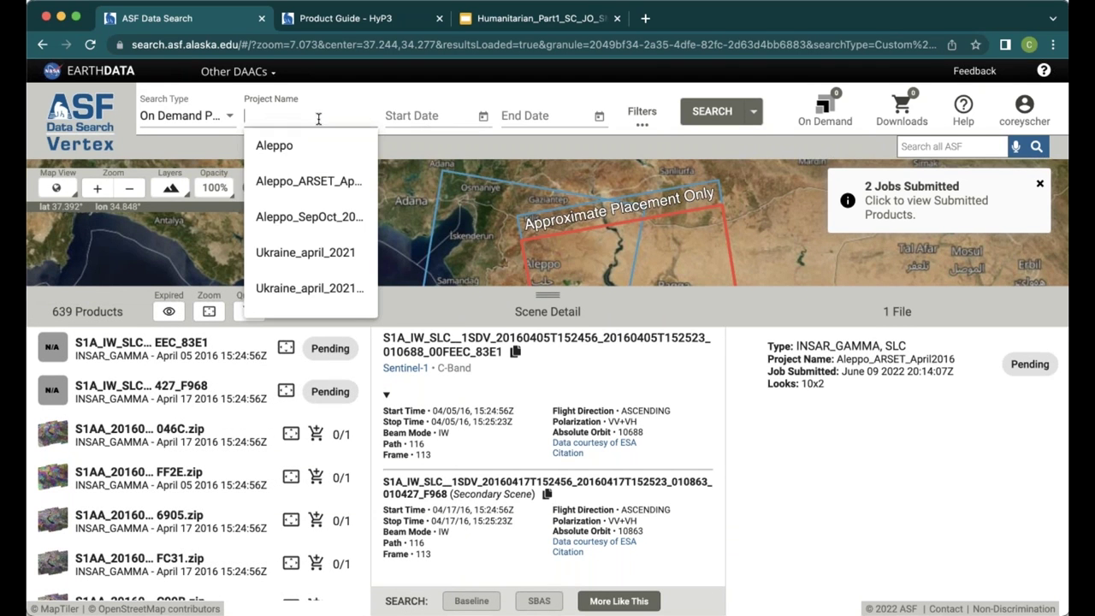
pyautogui.click(318, 181)
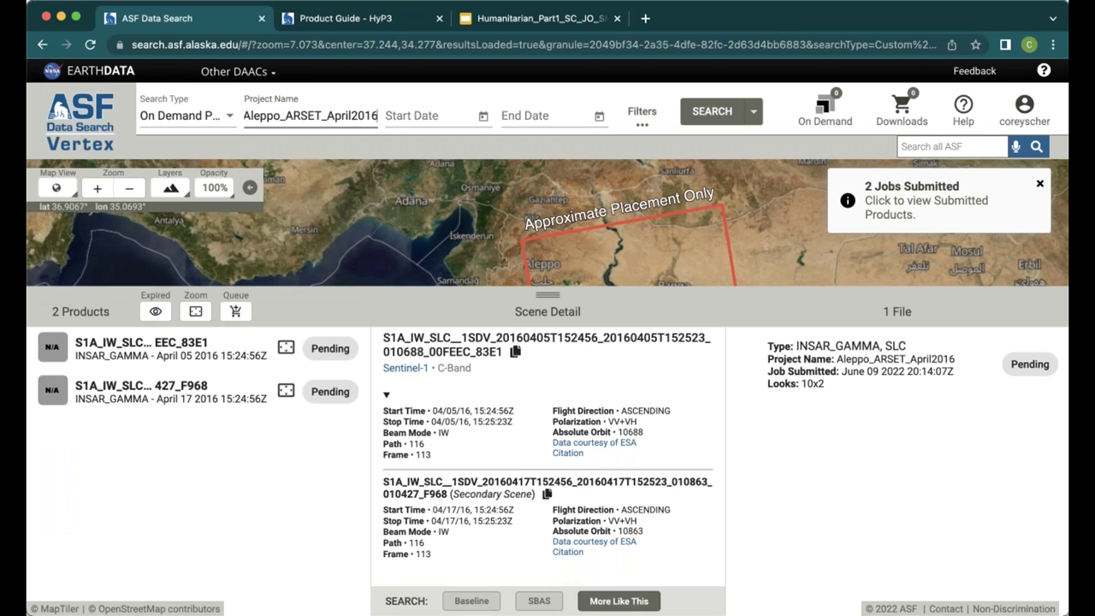
pyautogui.moveTo(548, 295); pyautogui.dragTo(547, 423)
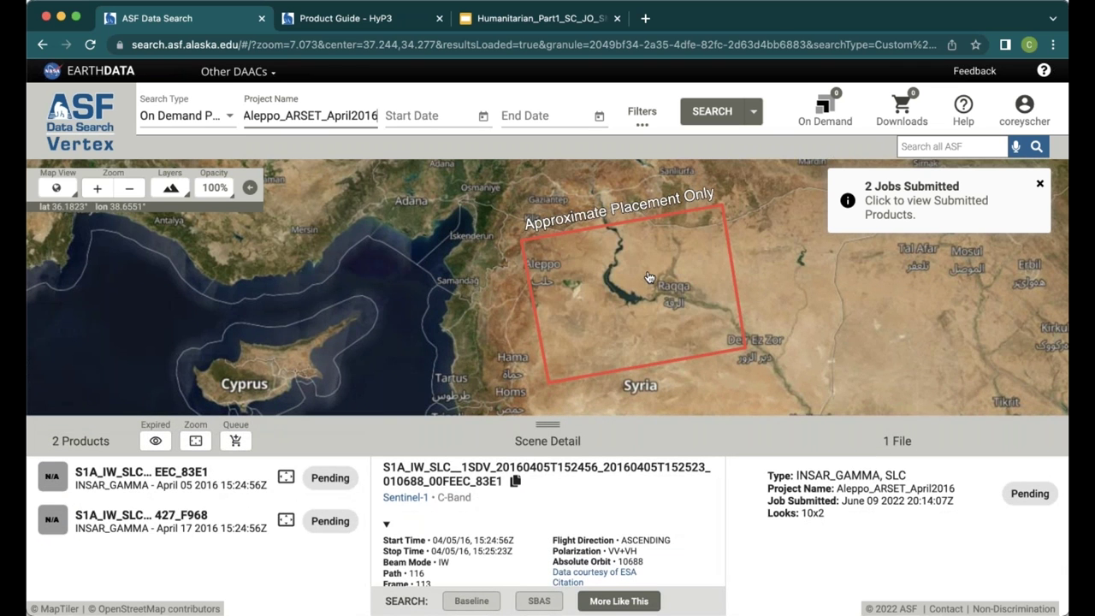
pyautogui.scroll(2, 649, 278)
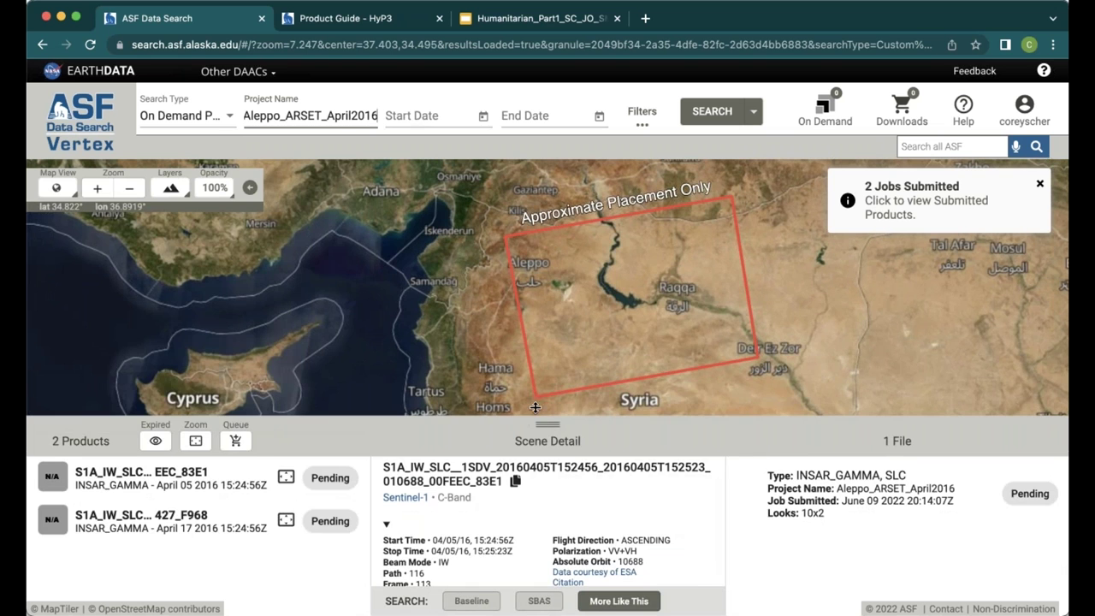
pyautogui.moveTo(536, 407); pyautogui.dragTo(536, 310)
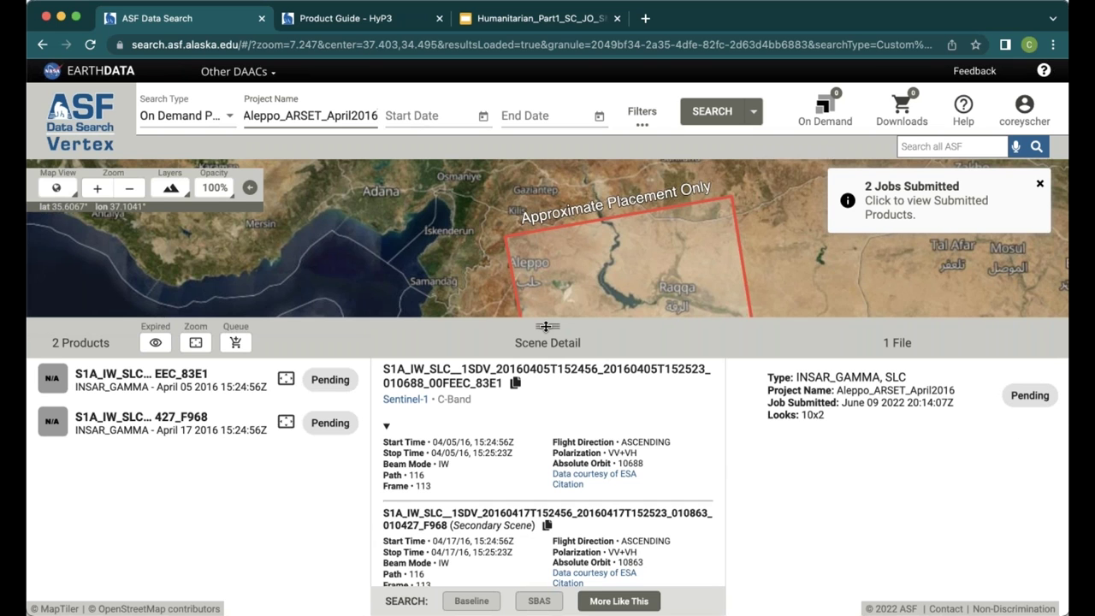
pyautogui.moveTo(546, 326); pyautogui.dragTo(546, 310)
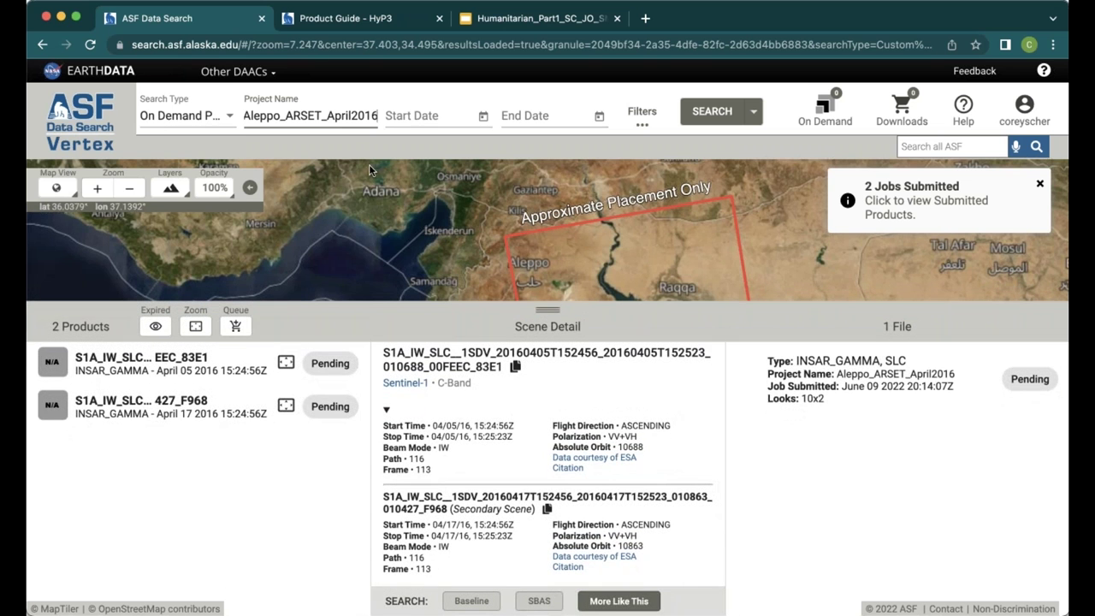
# Clear the project name filter to list the submitted On Demand products of all projects.
pyautogui.doubleClick(329, 117)
pyautogui.press('BackSpace')
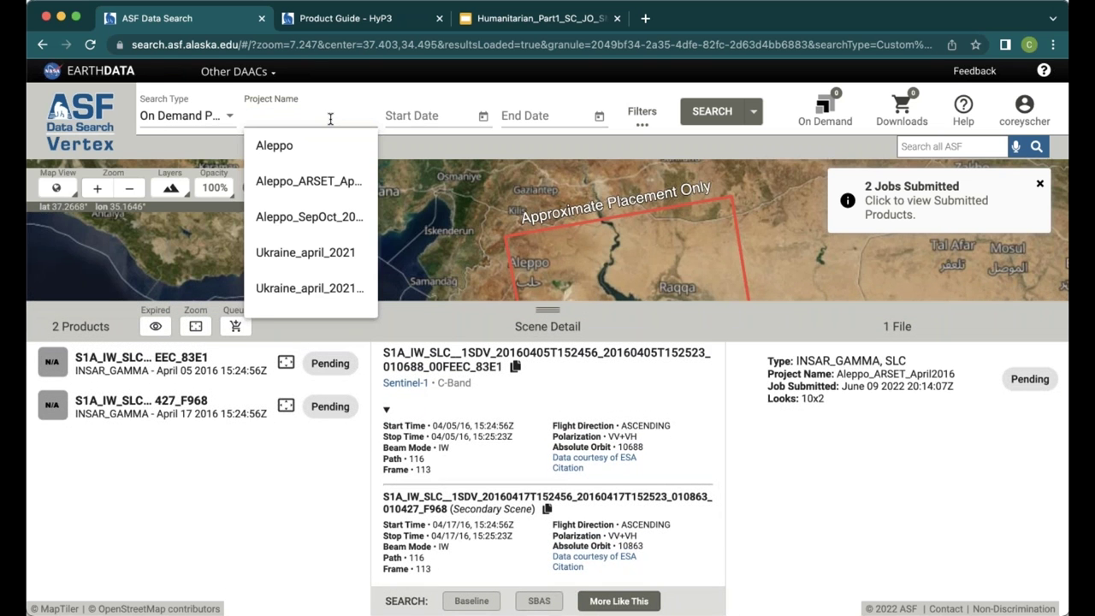
pyautogui.click(308, 543)
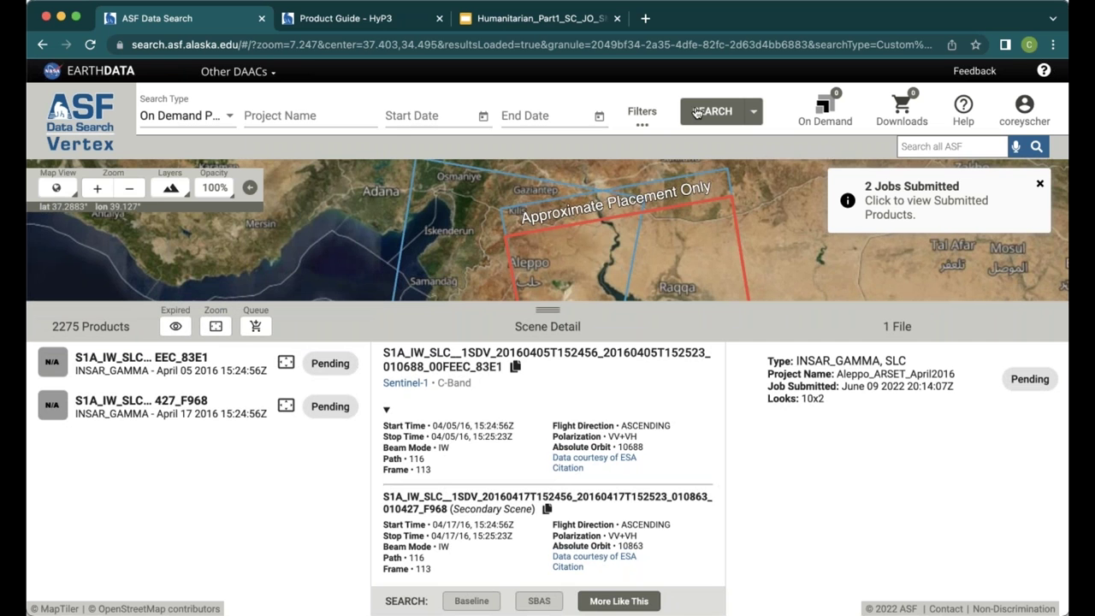
# Add the finished INSAR_GAMMA products ending in 046C.zip and FF2E.zip to the download queue.
pyautogui.moveTo(579, 307); pyautogui.dragTo(565, 246)
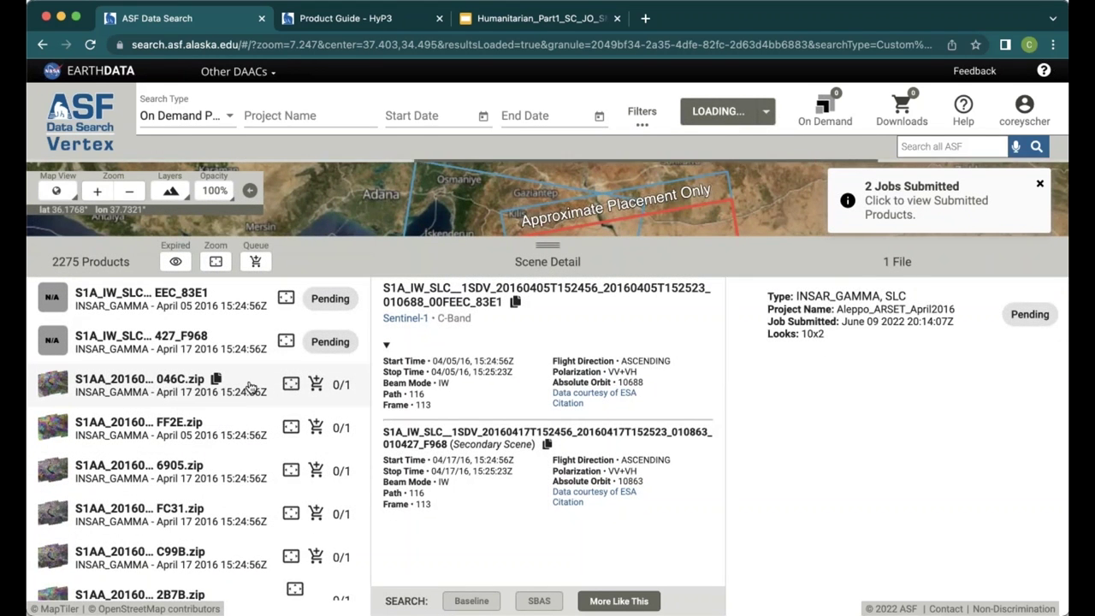
pyautogui.click(224, 389)
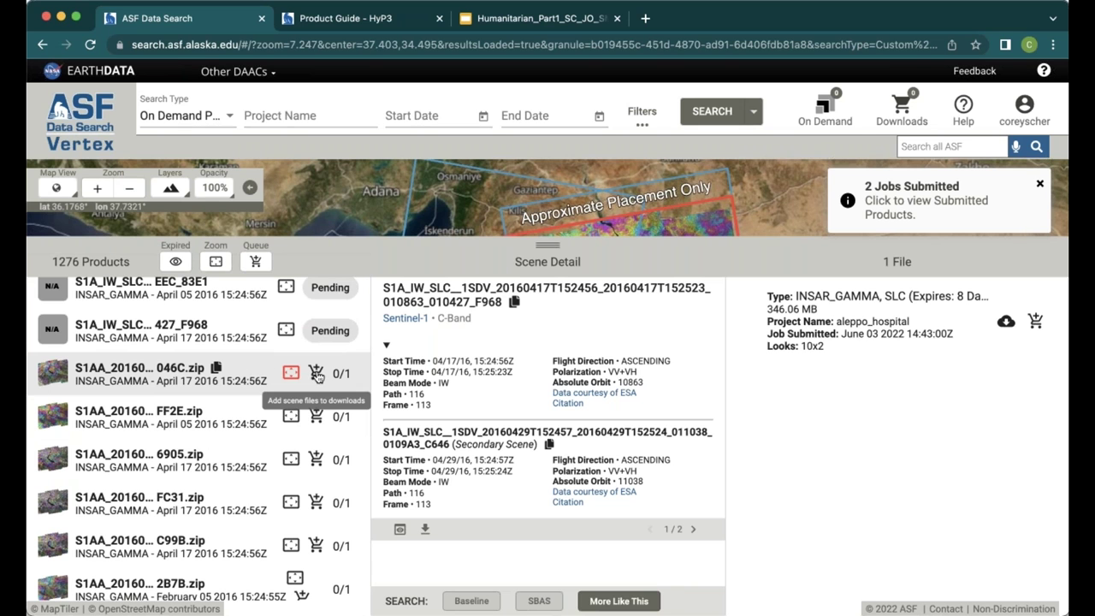
pyautogui.click(316, 376)
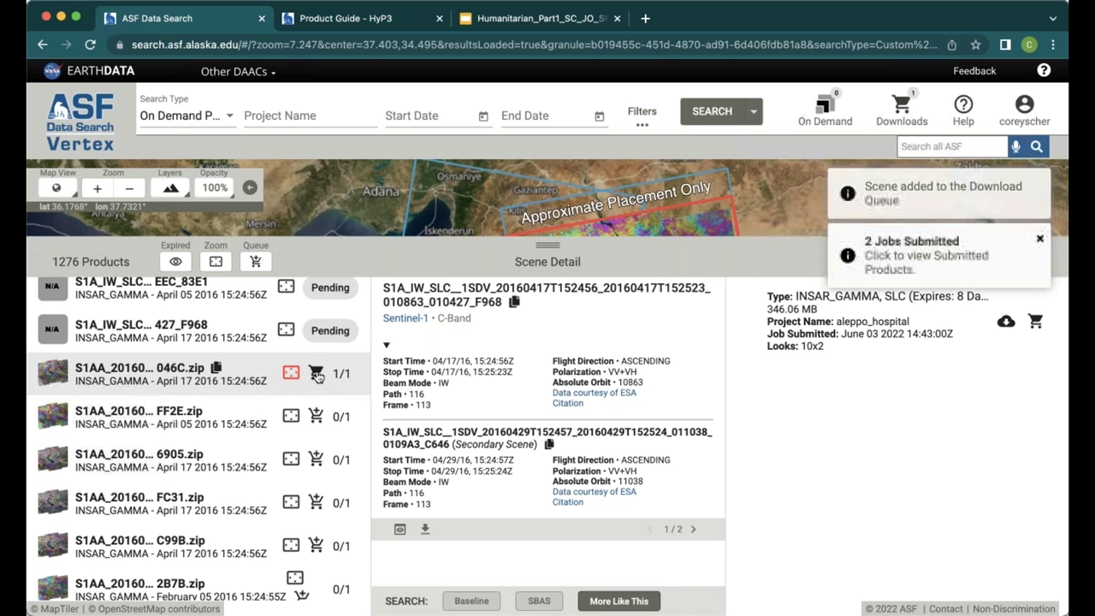
pyautogui.click(315, 416)
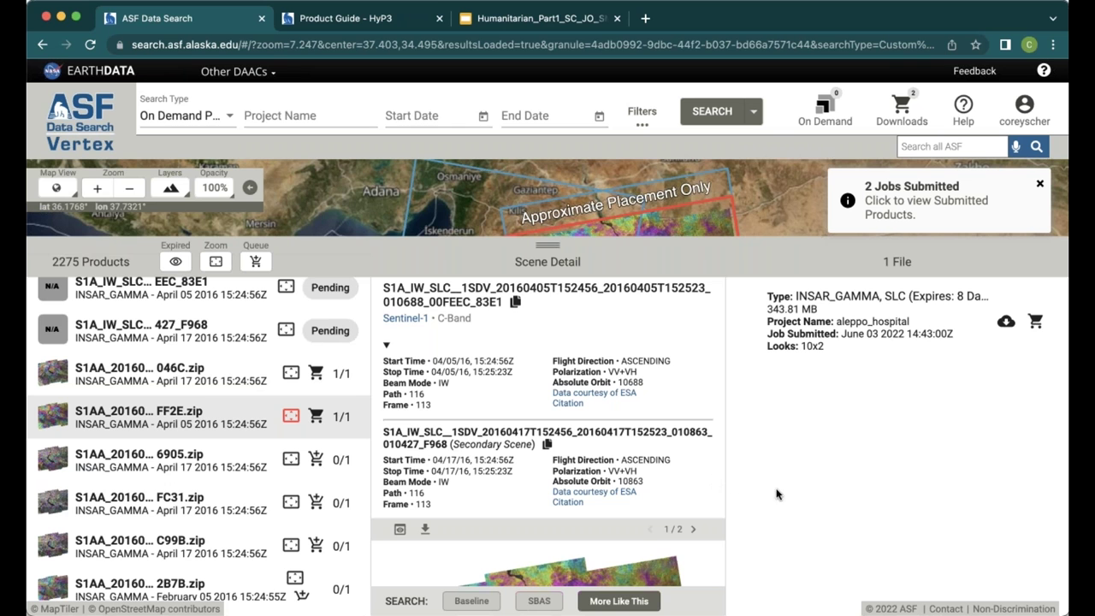
# Examine the interferogram preview of the FF2E.zip product and its overlay on the map.
pyautogui.scroll(-5, 696, 472)
pyautogui.scroll(-2, 702, 470)
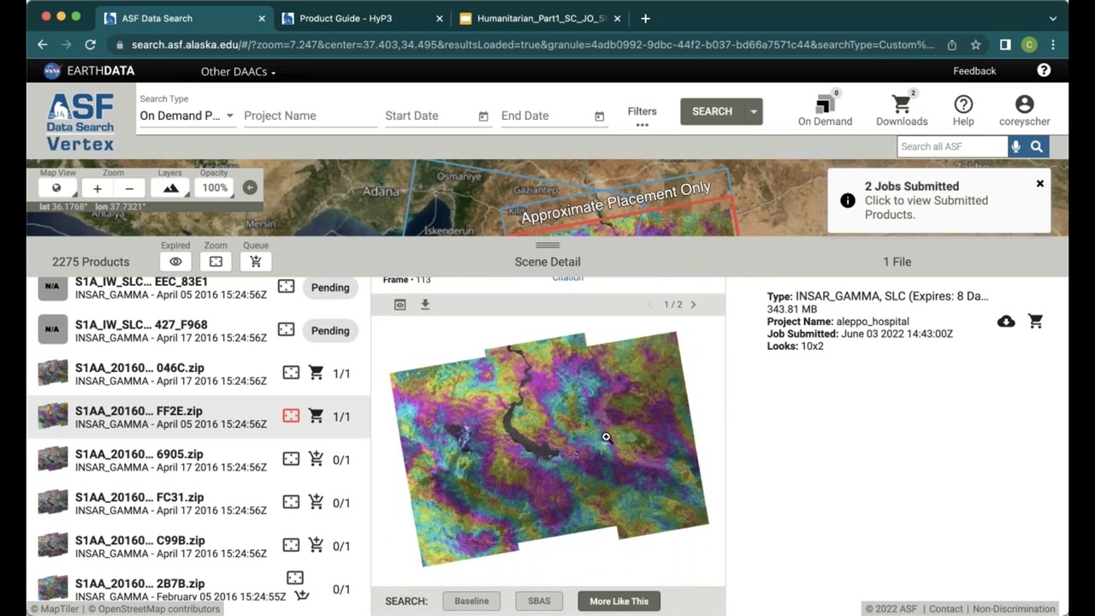
pyautogui.scroll(5, 645, 432)
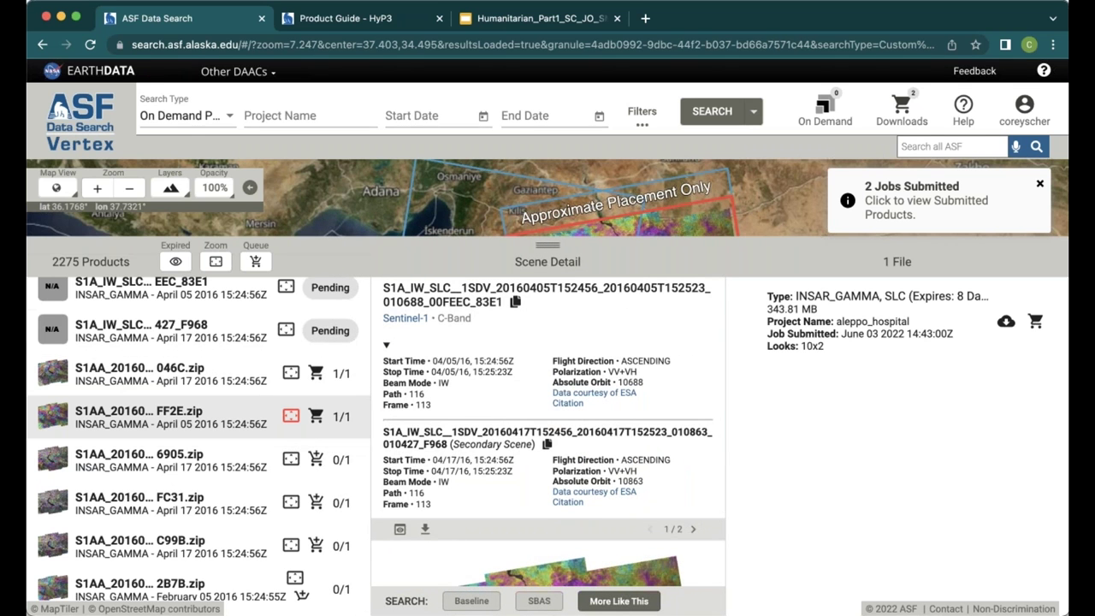
pyautogui.moveTo(547, 246); pyautogui.dragTo(547, 490)
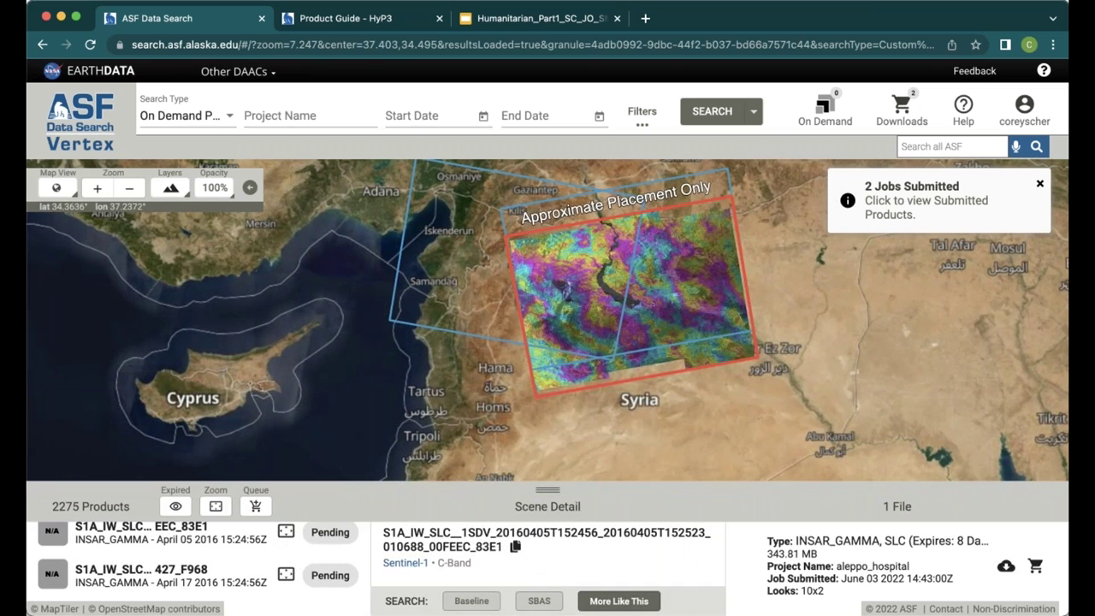
# Download both INSAR_GAMMA files from the download queue and switch to the Humanitarian_Part1 presentation.
pyautogui.click(902, 107)
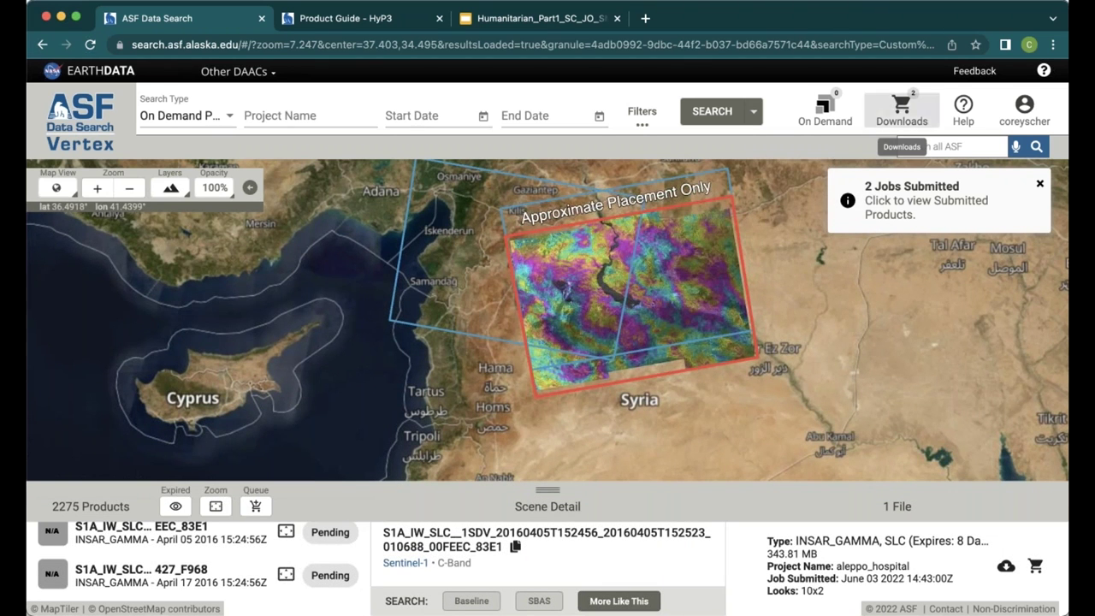
pyautogui.click(1041, 186)
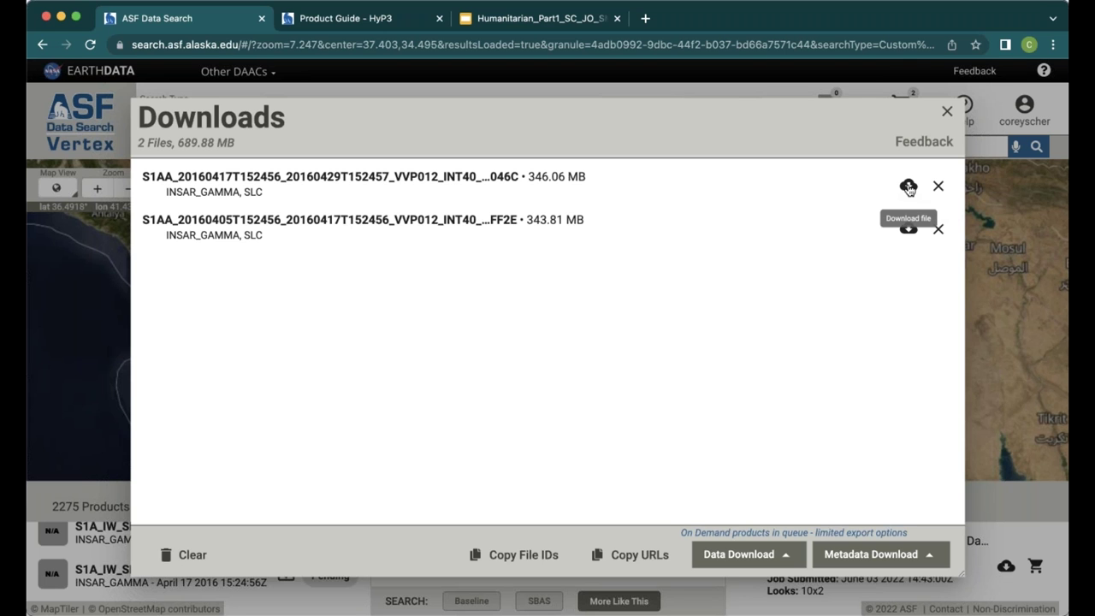
pyautogui.click(909, 231)
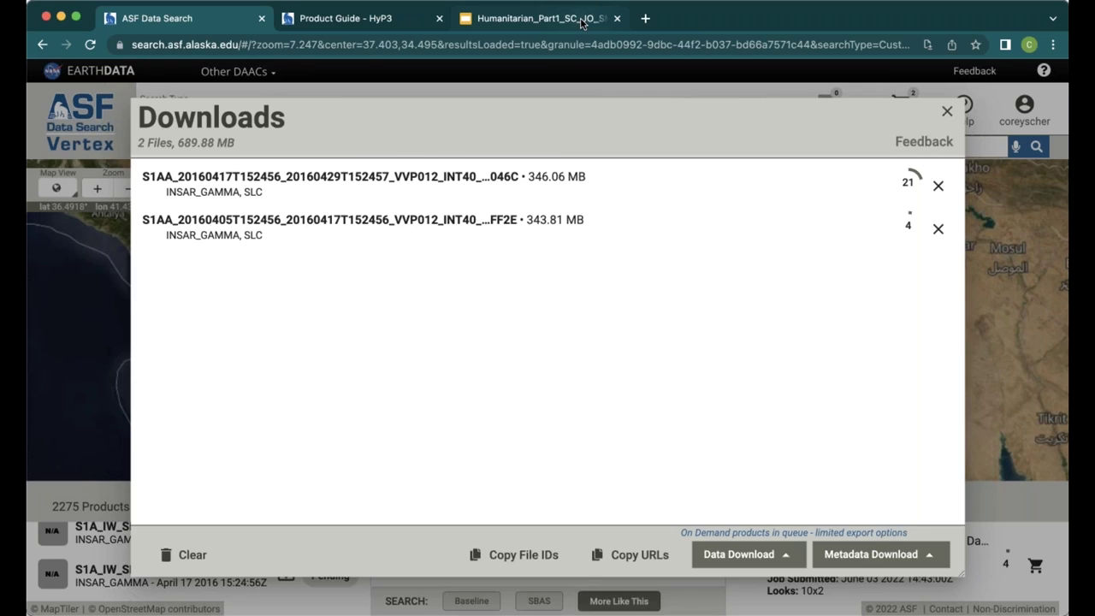
pyautogui.click(540, 18)
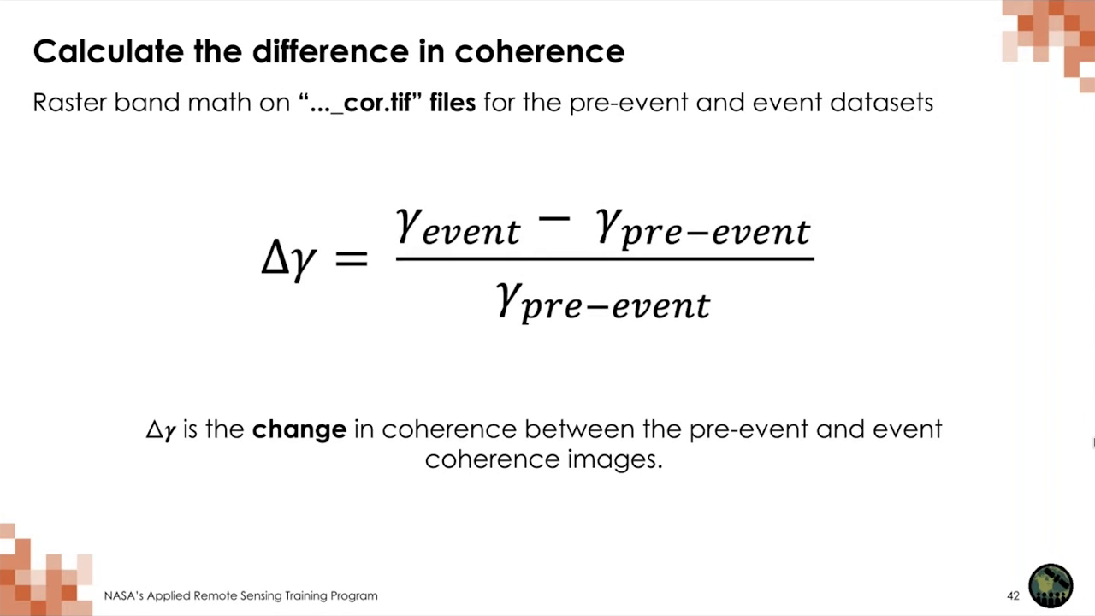